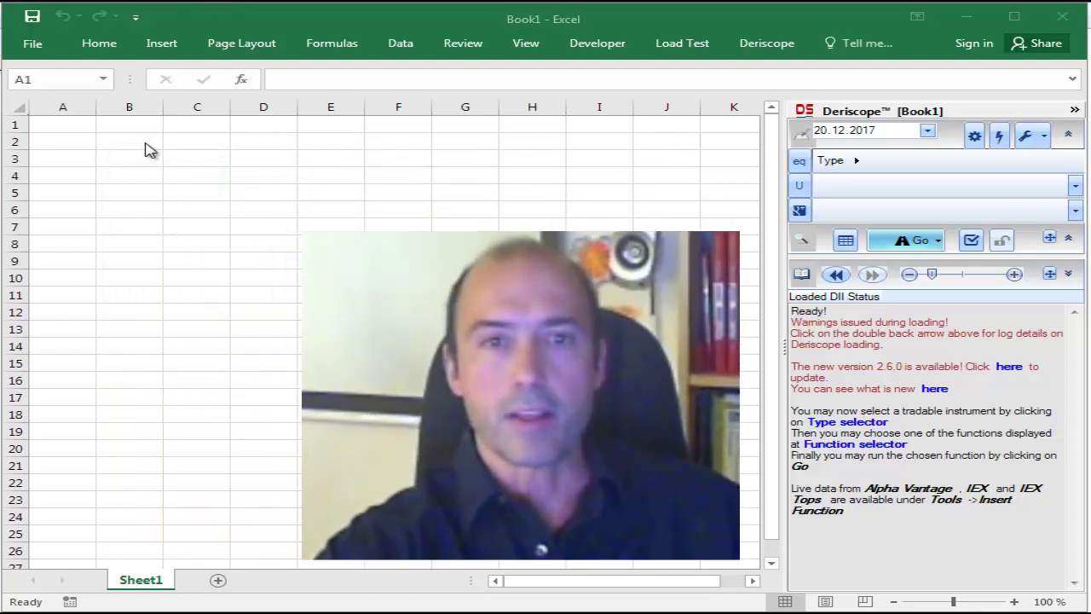
Step: Insert the IEX live feed function of the Any kind, with its sample request inputs, at cell A1
{"action": "left_click", "coordinate": [81, 130]}
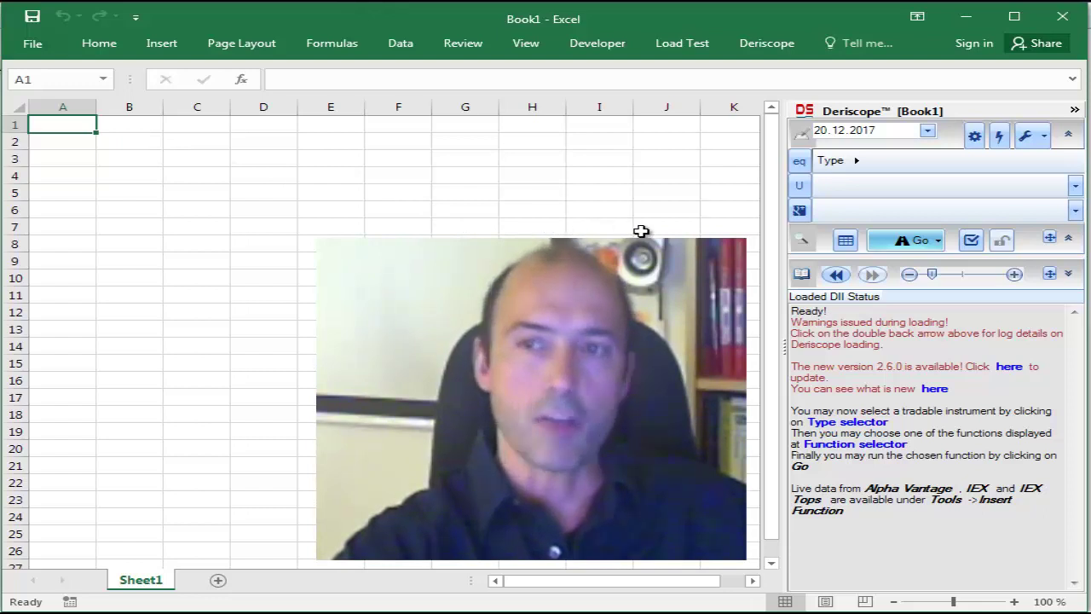
{"action": "left_click", "coordinate": [1045, 139]}
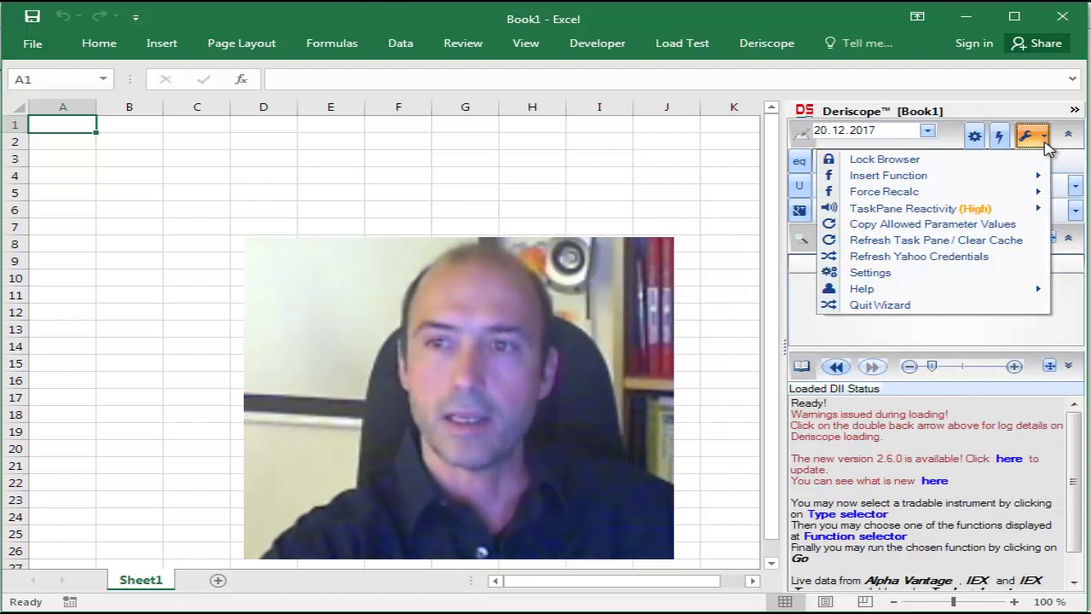
{"action": "mouse_move", "coordinate": [1011, 180]}
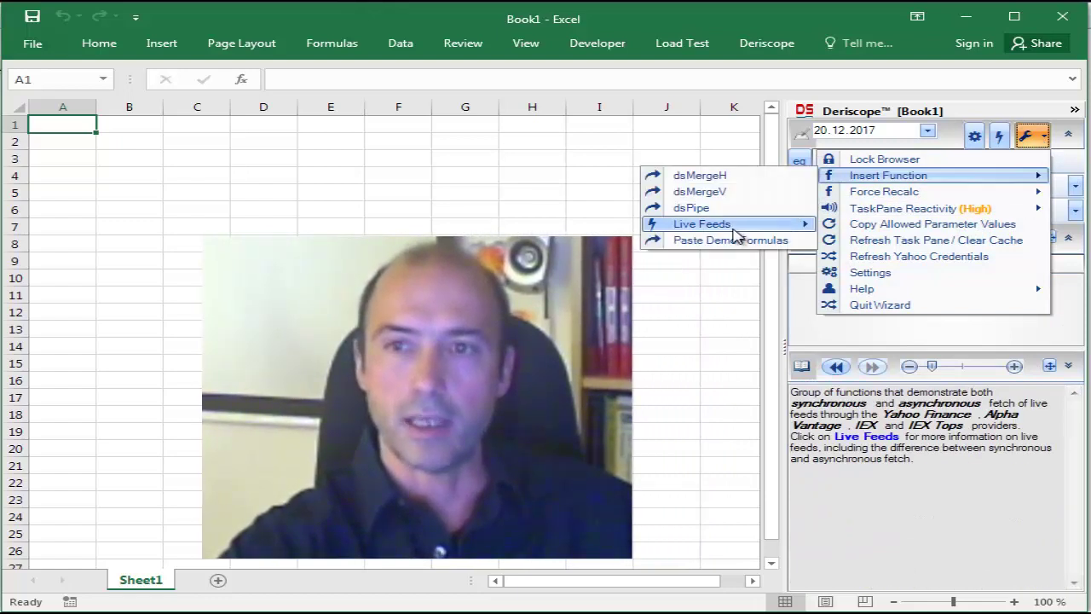
{"action": "mouse_move", "coordinate": [733, 227]}
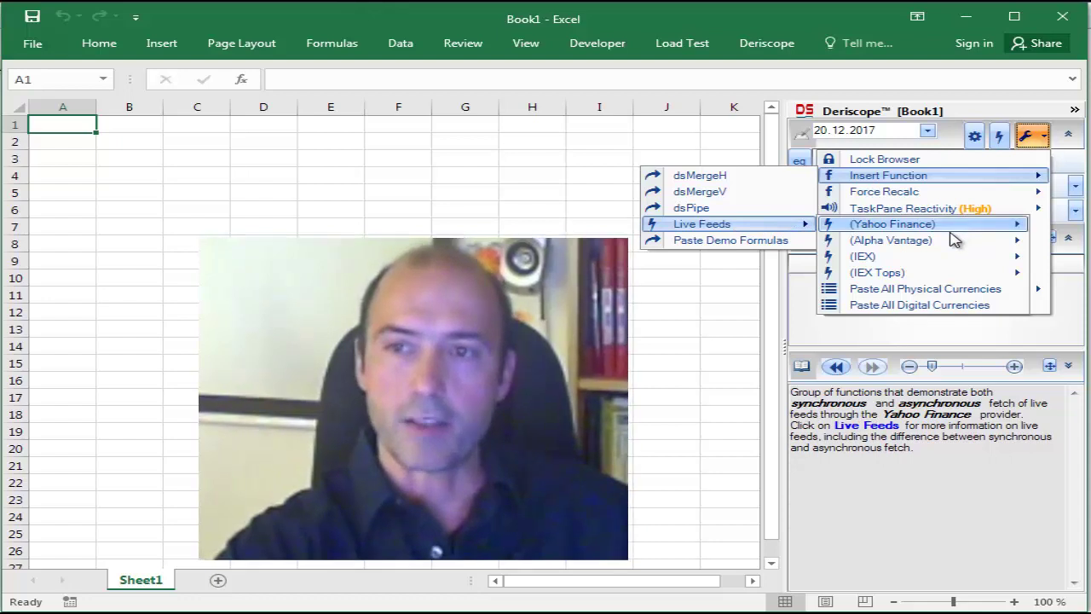
{"action": "mouse_move", "coordinate": [952, 262]}
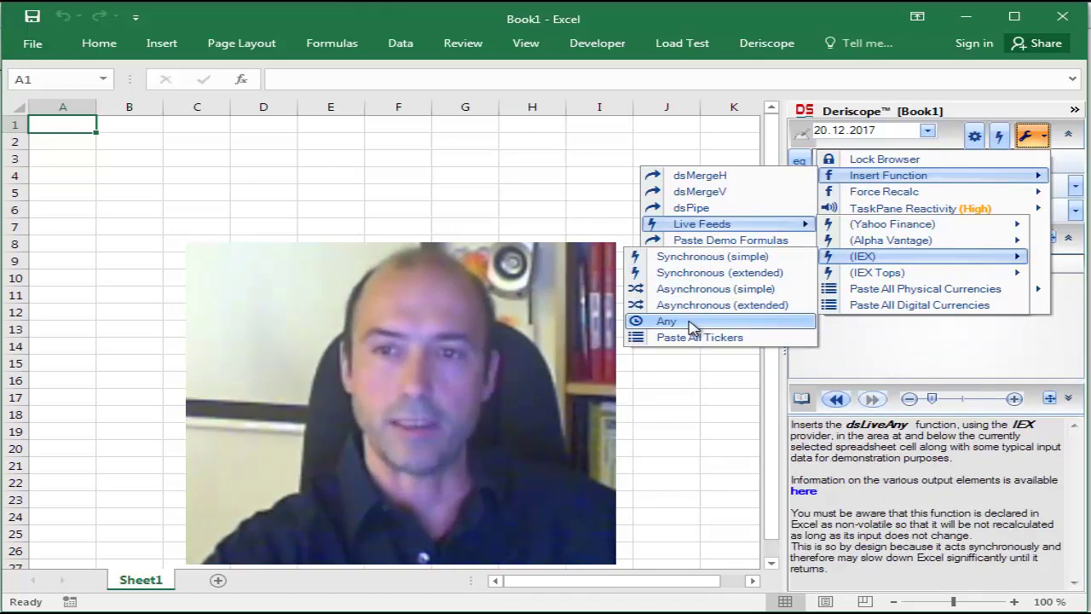
{"action": "left_click", "coordinate": [691, 324]}
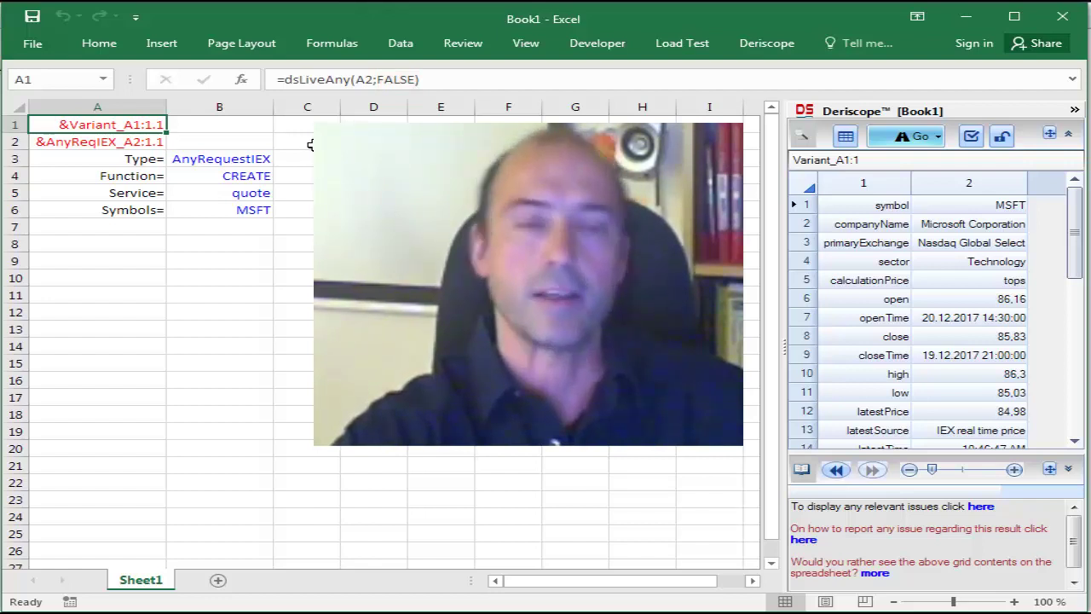
Step: Examine the request formula in A2 with its input range, and the quote data held by the object in A1
{"action": "left_click", "coordinate": [125, 144]}
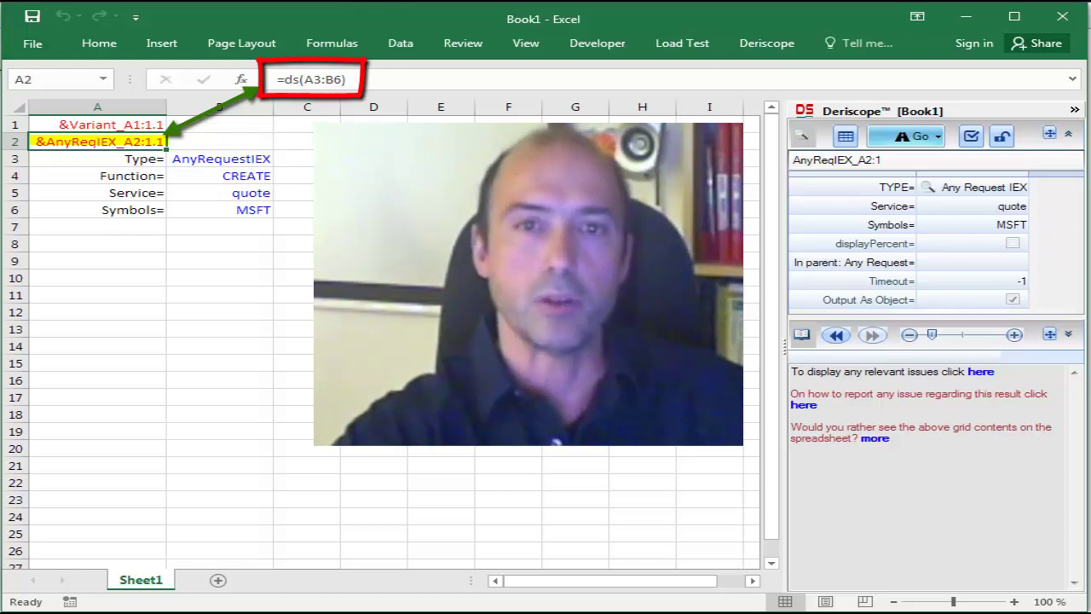
{"action": "left_click", "coordinate": [420, 82]}
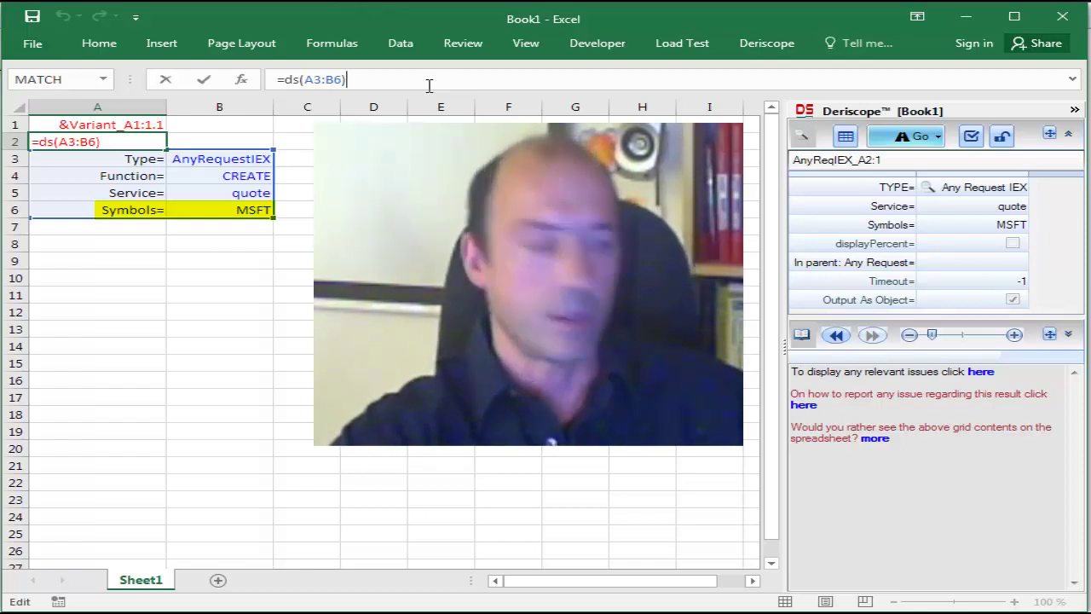
{"action": "key", "text": "ctrl+Return"}
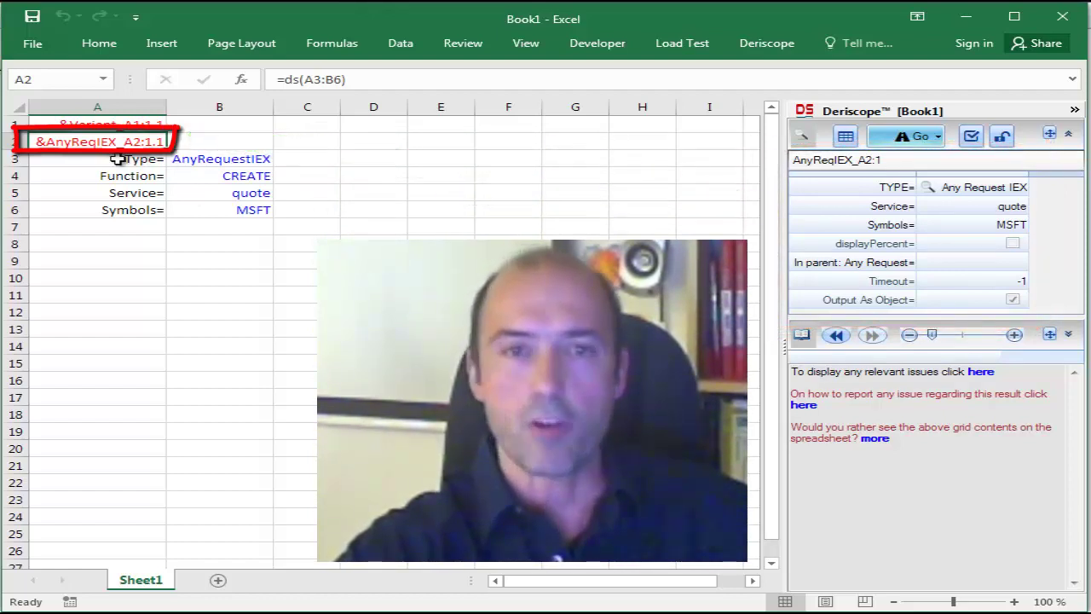
{"action": "left_click", "coordinate": [148, 124]}
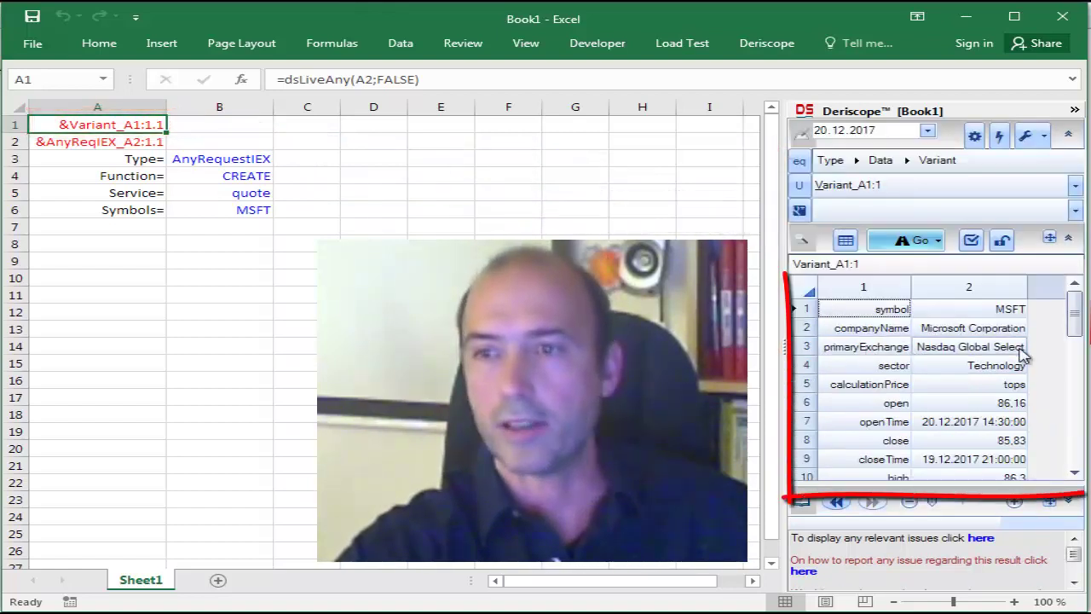
{"action": "left_click_drag", "start_coordinate": [1077, 325], "coordinate": [1078, 333]}
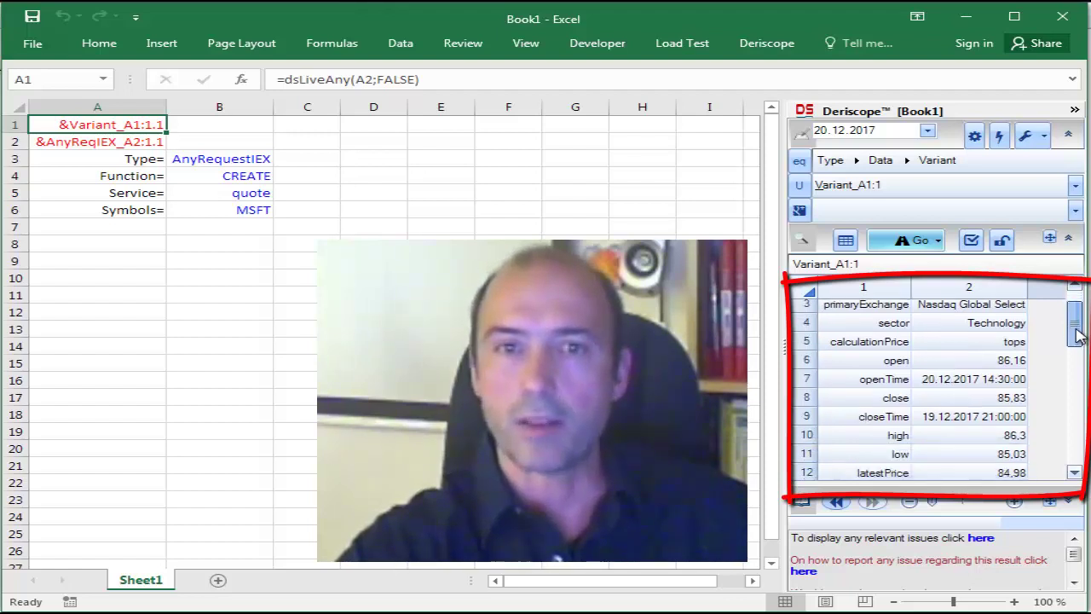
{"action": "mouse_move", "coordinate": [1076, 335]}
{"action": "left_mouse_down"}
{"action": "mouse_move", "coordinate": [1076, 452]}
{"action": "mouse_move", "coordinate": [1077, 320]}
{"action": "left_mouse_up"}
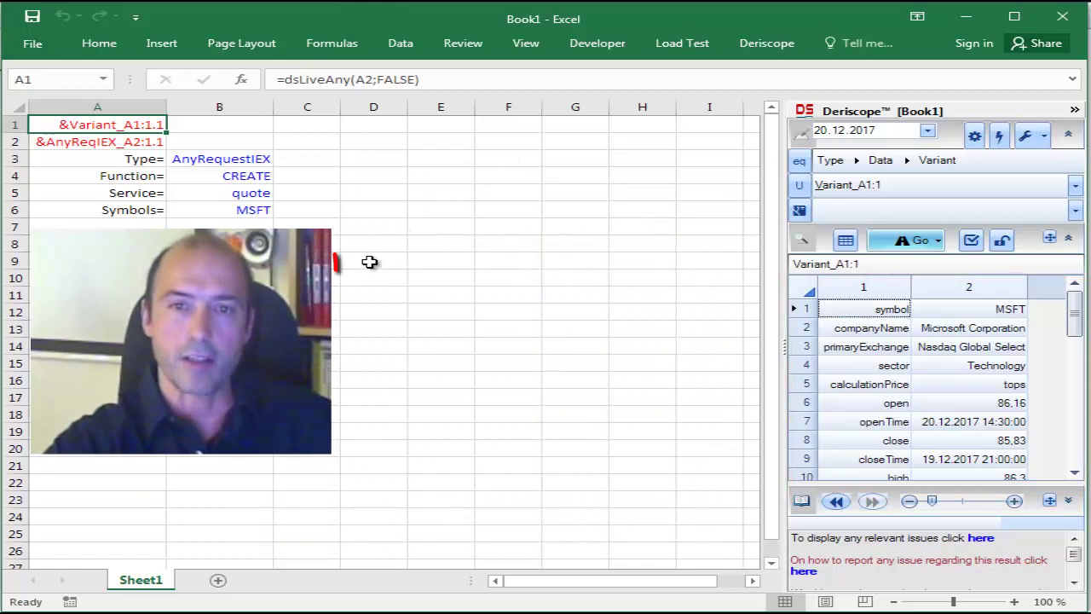
Step: Paste the full contents of the A1 quote object into the sheet starting at D10
{"action": "left_click", "coordinate": [353, 278]}
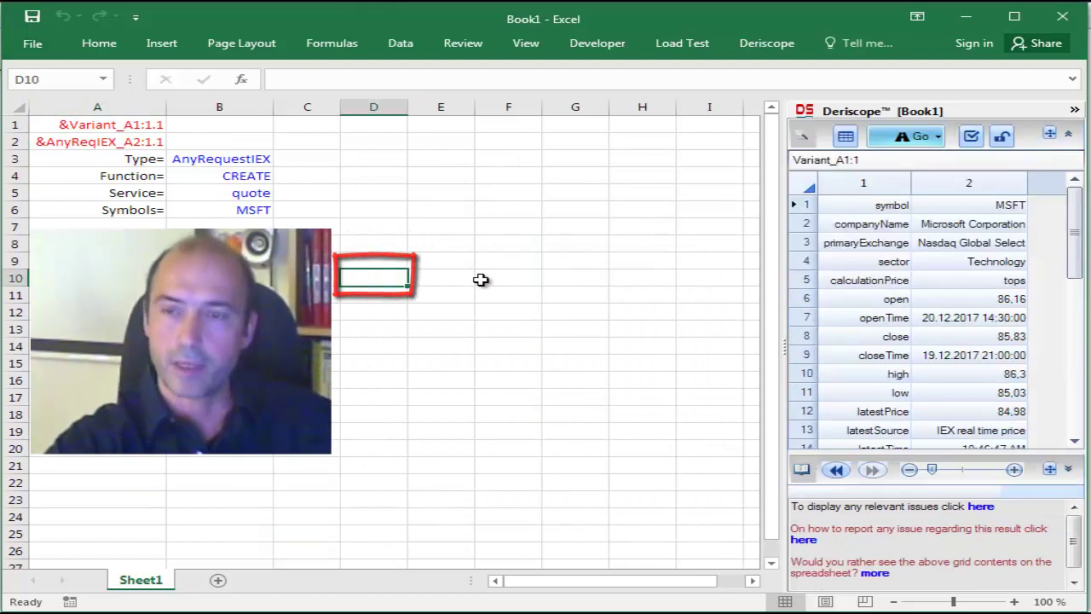
{"action": "mouse_move", "coordinate": [915, 258]}
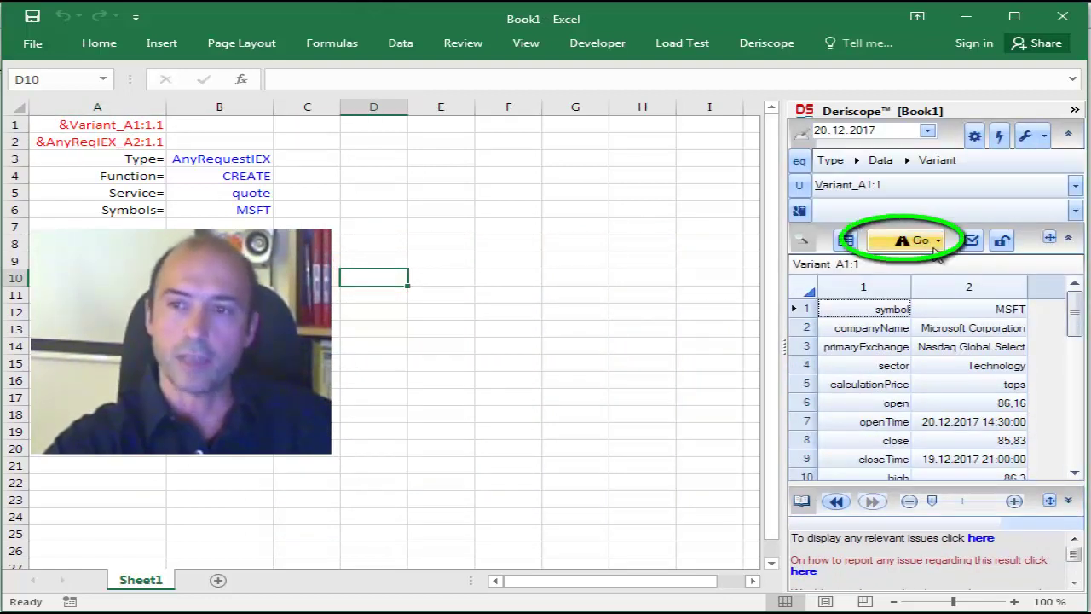
{"action": "left_click", "coordinate": [938, 242]}
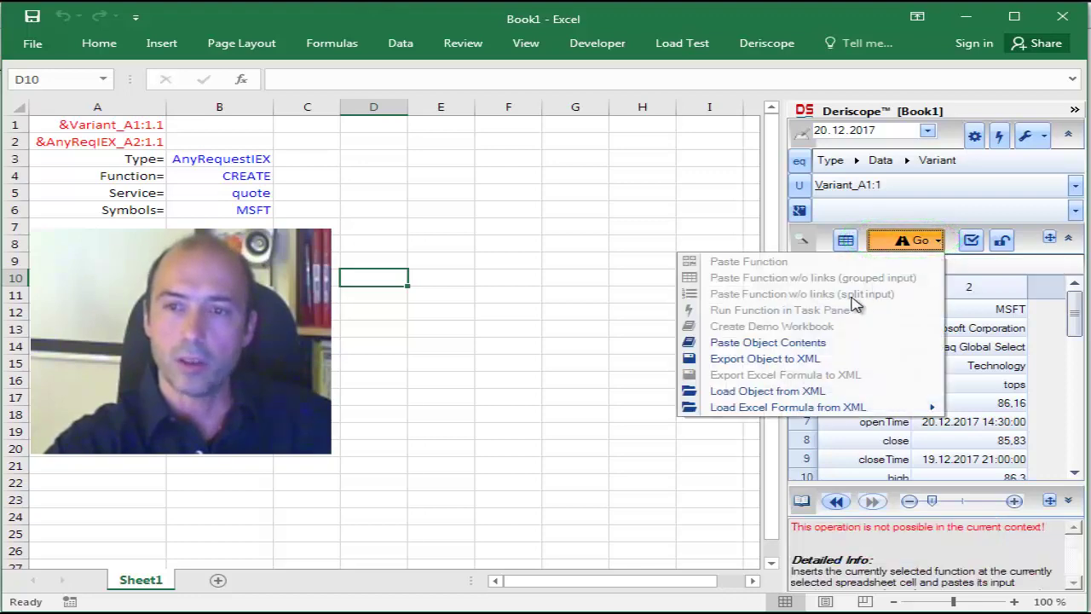
{"action": "left_click", "coordinate": [855, 347]}
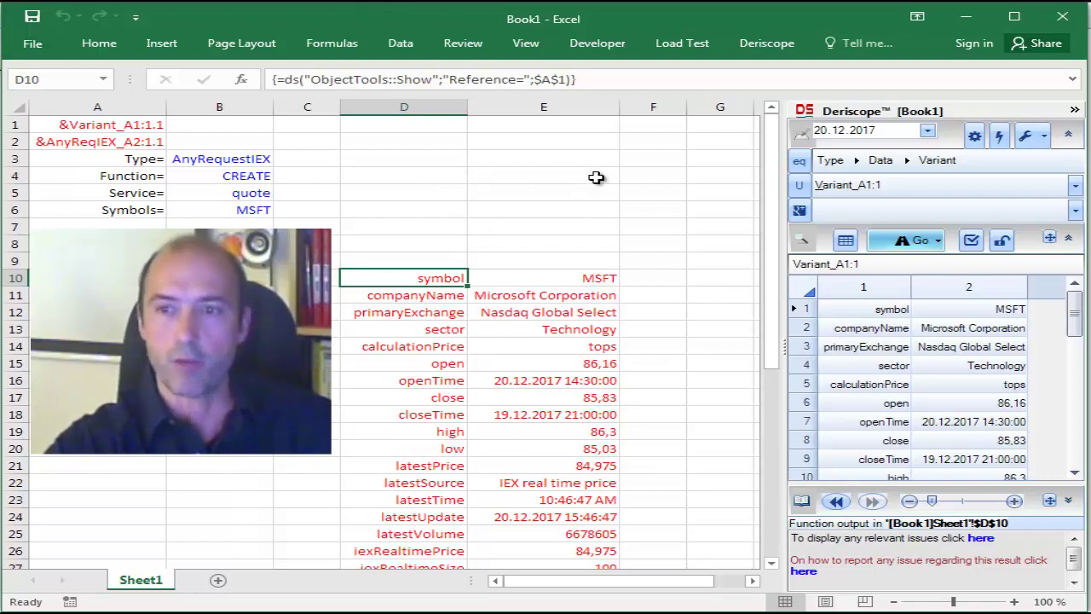
Step: Paste only the calculationPrice, open and openTime rows of the A1 object into the sheet starting at D1
{"action": "left_click", "coordinate": [890, 388]}
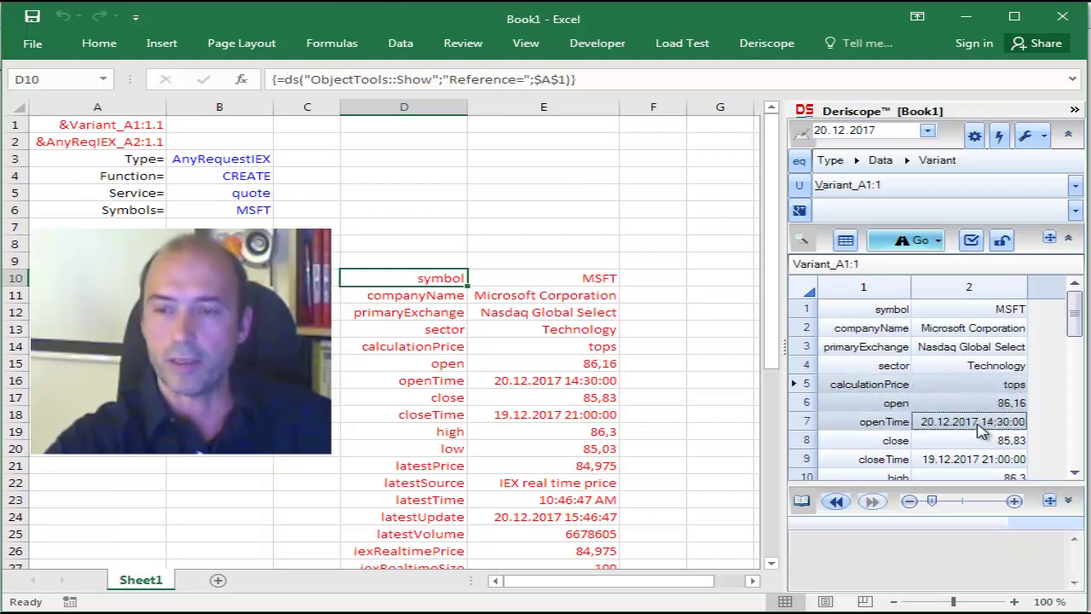
{"action": "left_click", "coordinate": [421, 125]}
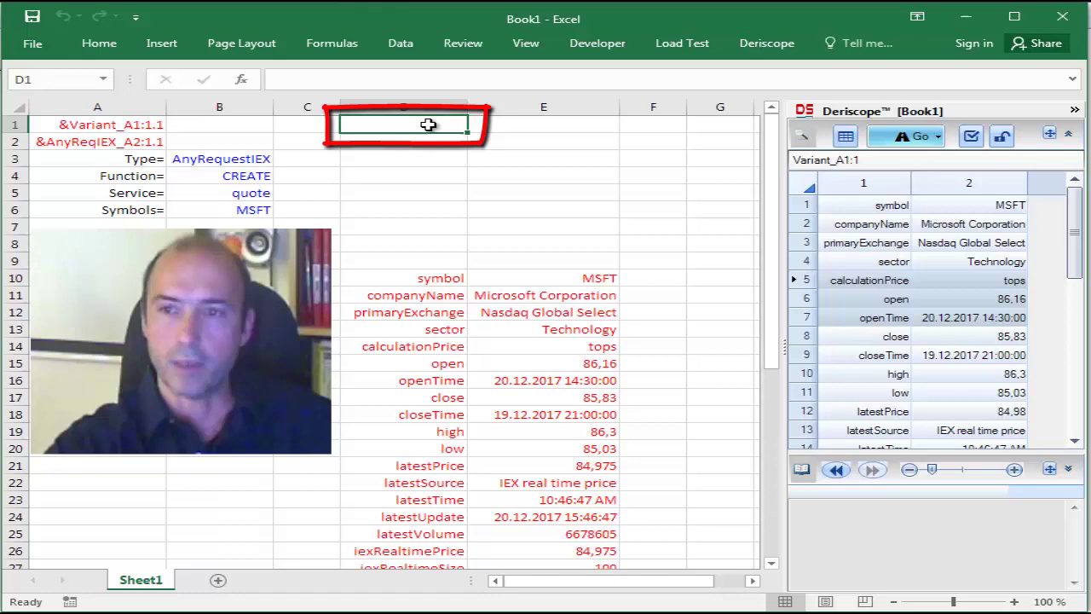
{"action": "left_click", "coordinate": [938, 243]}
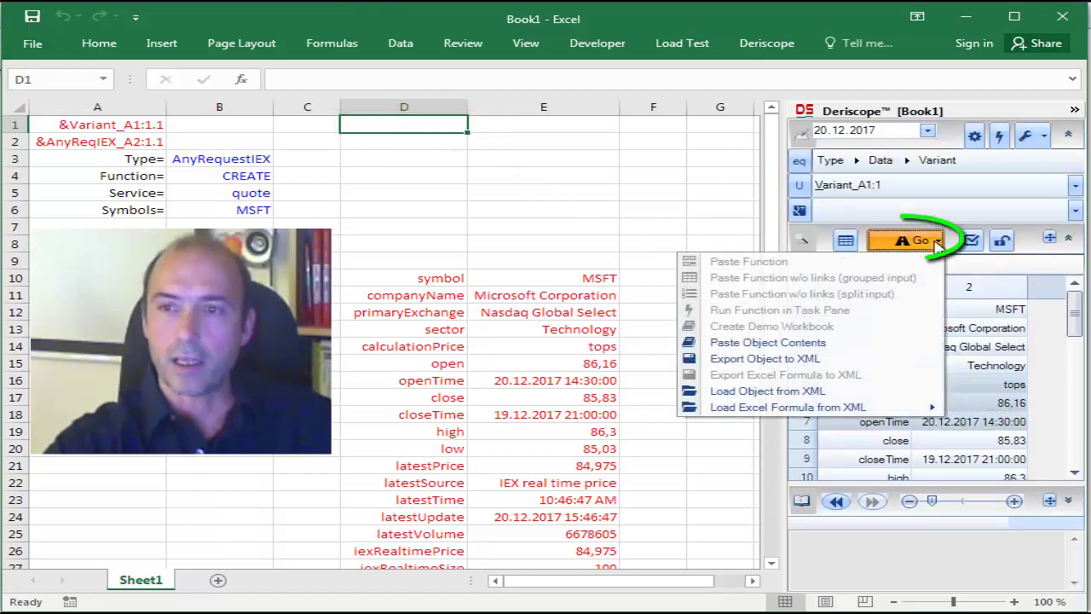
{"action": "left_click", "coordinate": [767, 342]}
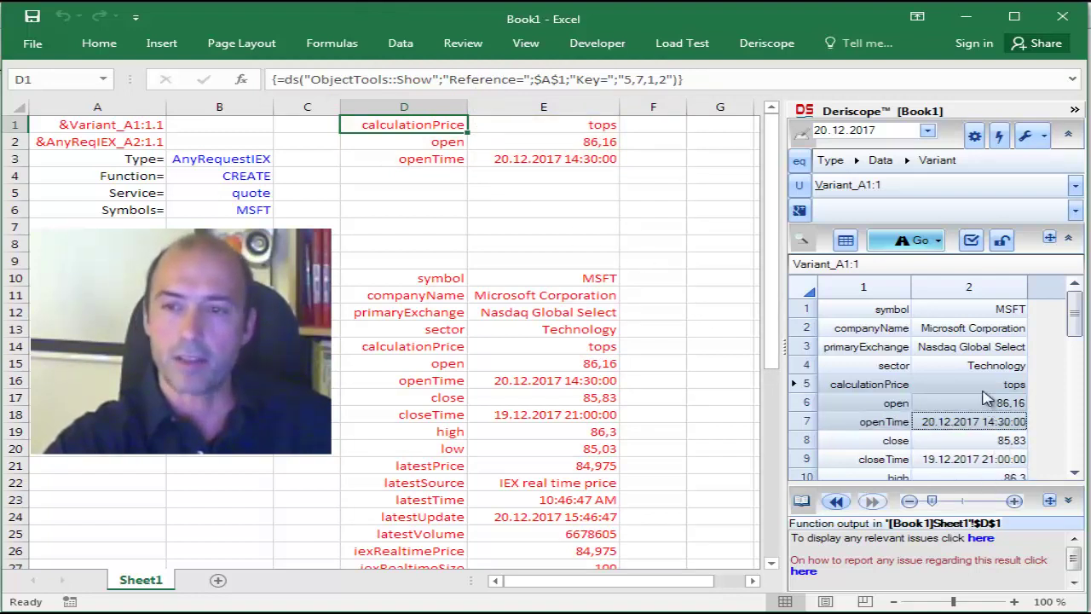
Step: Paste only the close price value from the A1 object into cell D5
{"action": "left_click", "coordinate": [985, 444]}
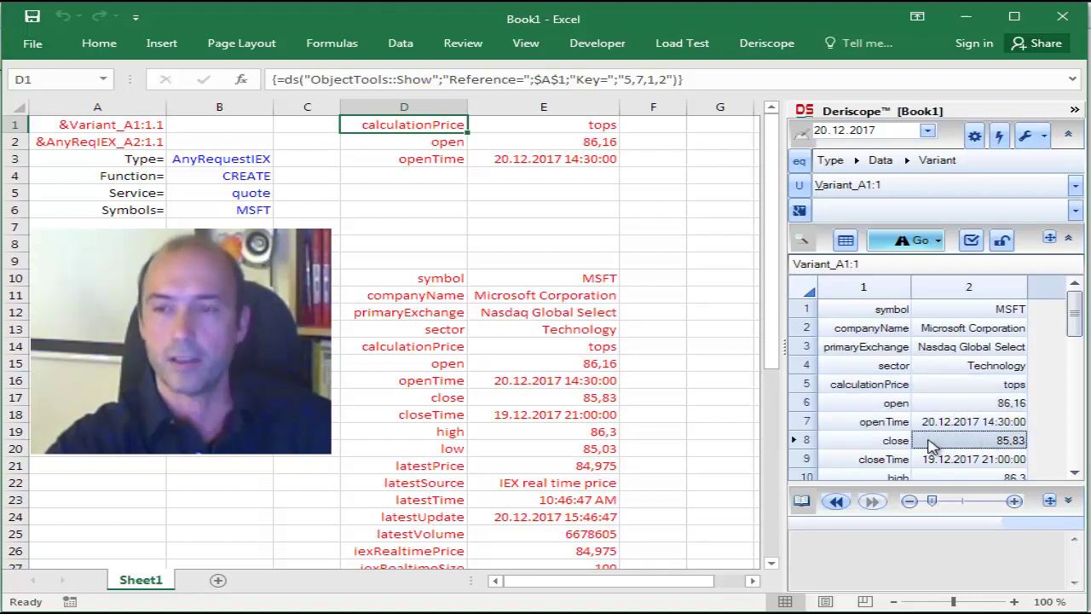
{"action": "left_click", "coordinate": [417, 193]}
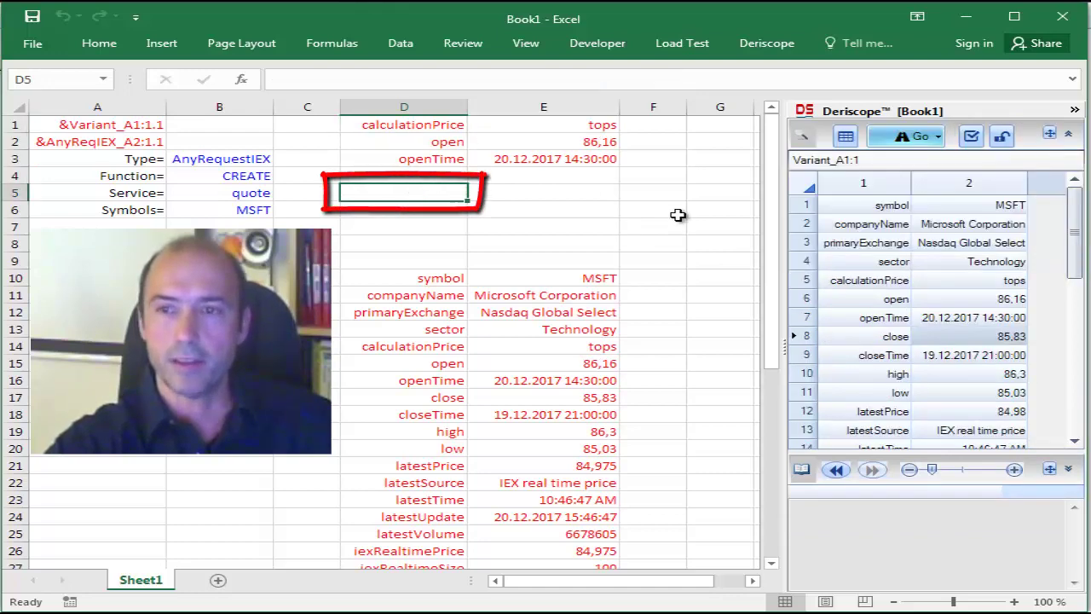
{"action": "left_click", "coordinate": [938, 241]}
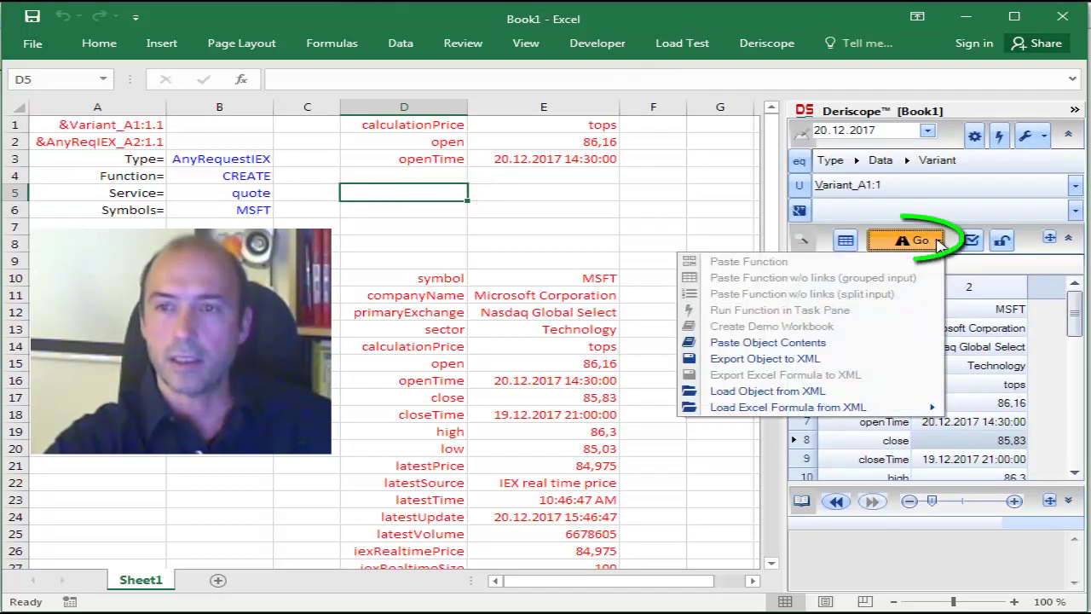
{"action": "left_click", "coordinate": [768, 342]}
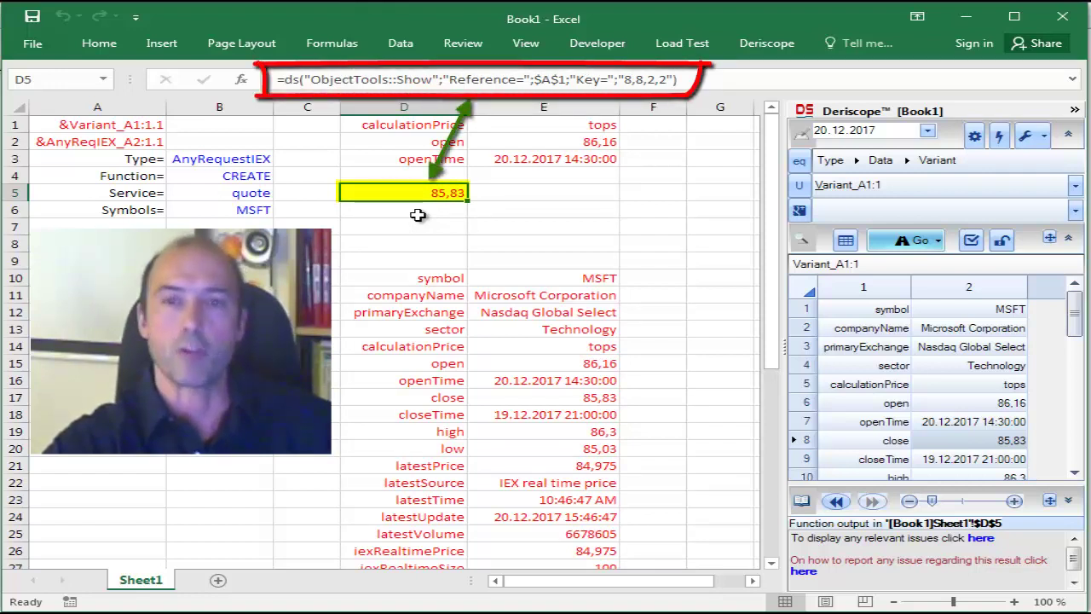
{"action": "left_click", "coordinate": [568, 186]}
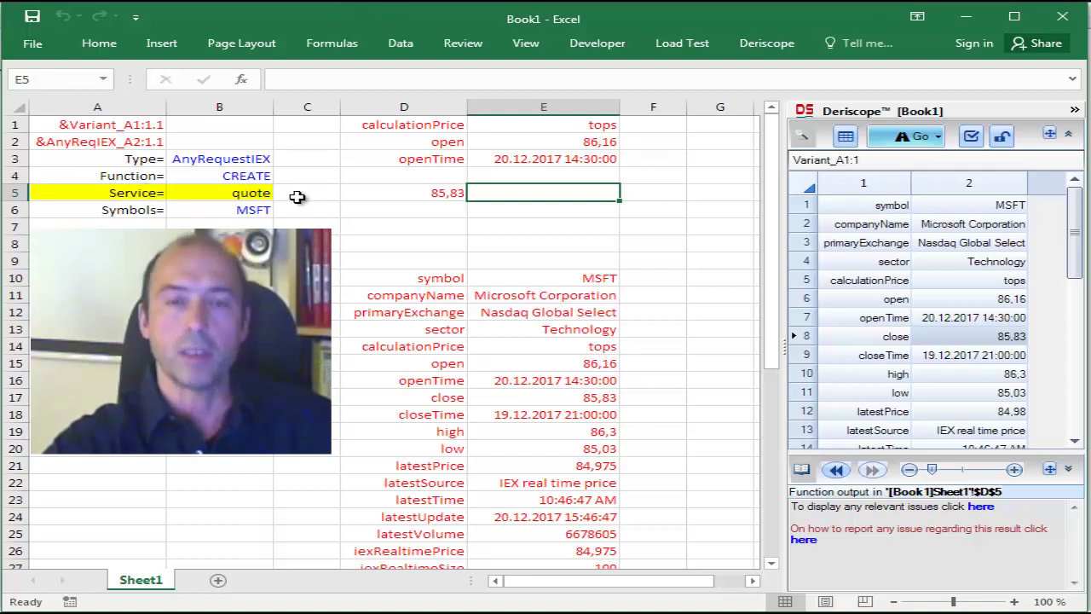
Step: Change the request's Service in B5 to deep
{"action": "left_click", "coordinate": [250, 194]}
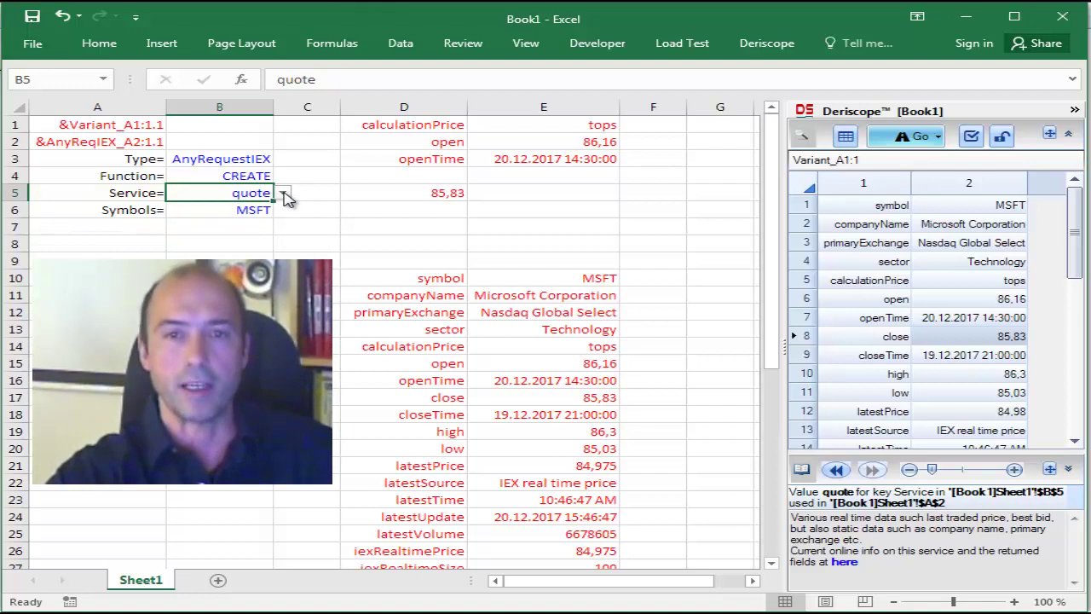
{"action": "left_click", "coordinate": [283, 194]}
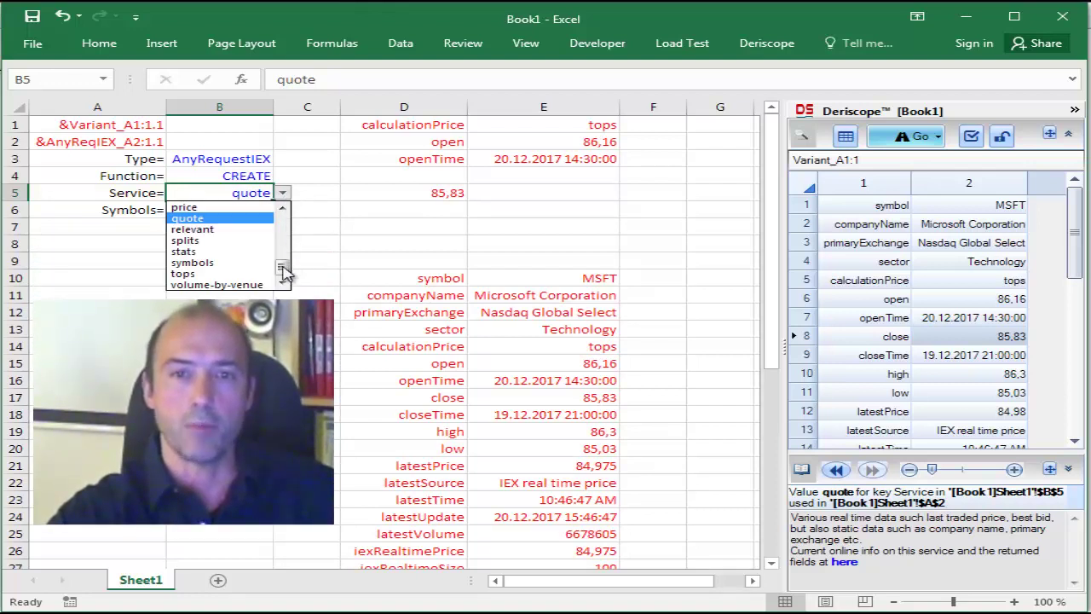
{"action": "left_click_drag", "start_coordinate": [284, 270], "coordinate": [285, 220]}
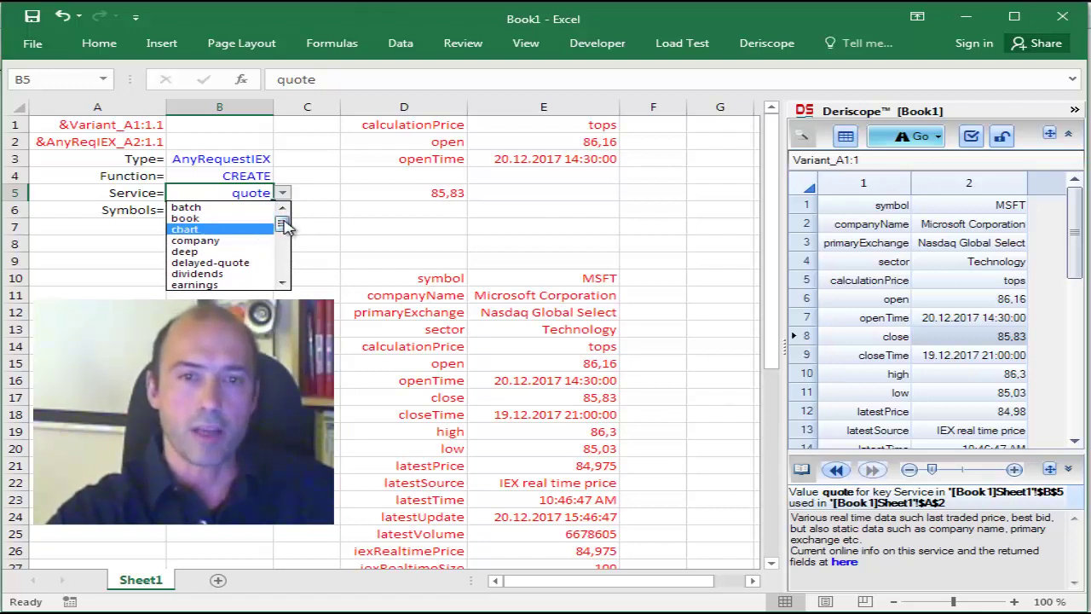
{"action": "left_click_drag", "start_coordinate": [285, 224], "coordinate": [292, 231]}
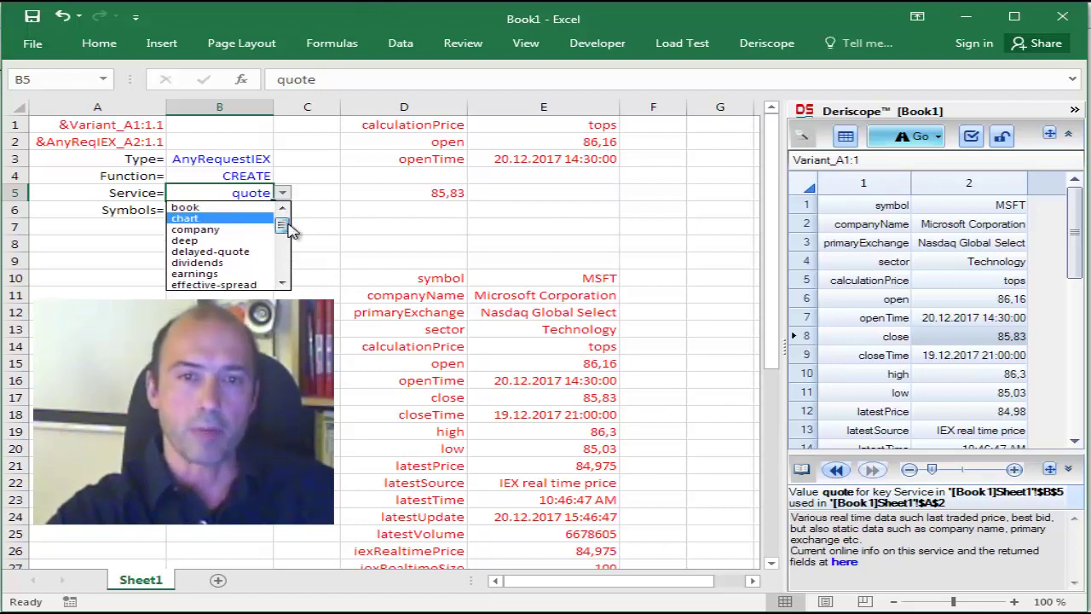
{"action": "left_click", "coordinate": [213, 242]}
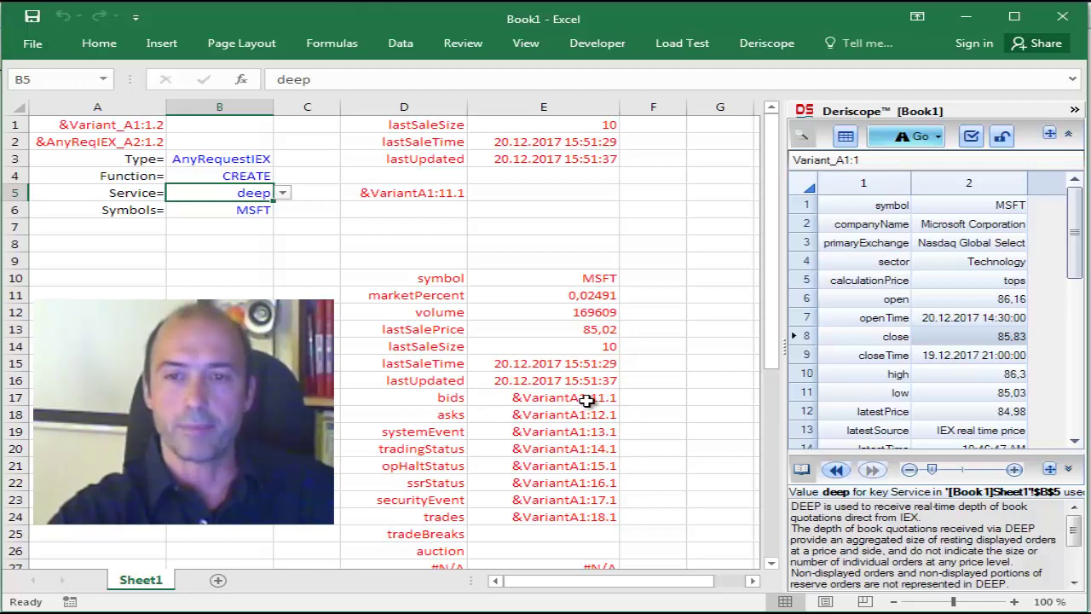
Step: Examine the bids object in E17 and the nested asks data inside the A1 object
{"action": "left_click", "coordinate": [588, 402]}
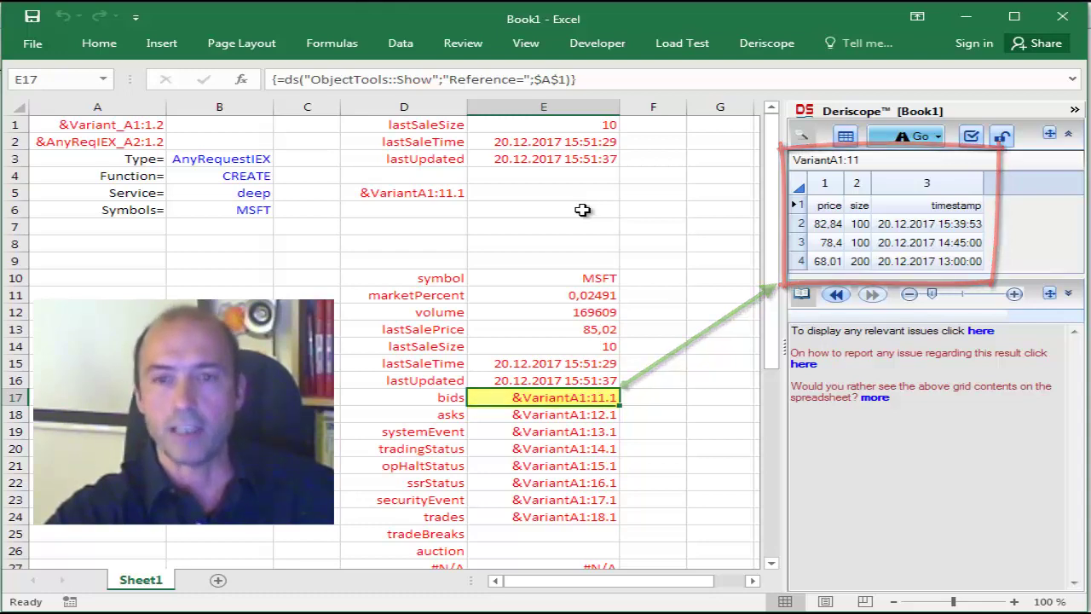
{"action": "left_click", "coordinate": [141, 125]}
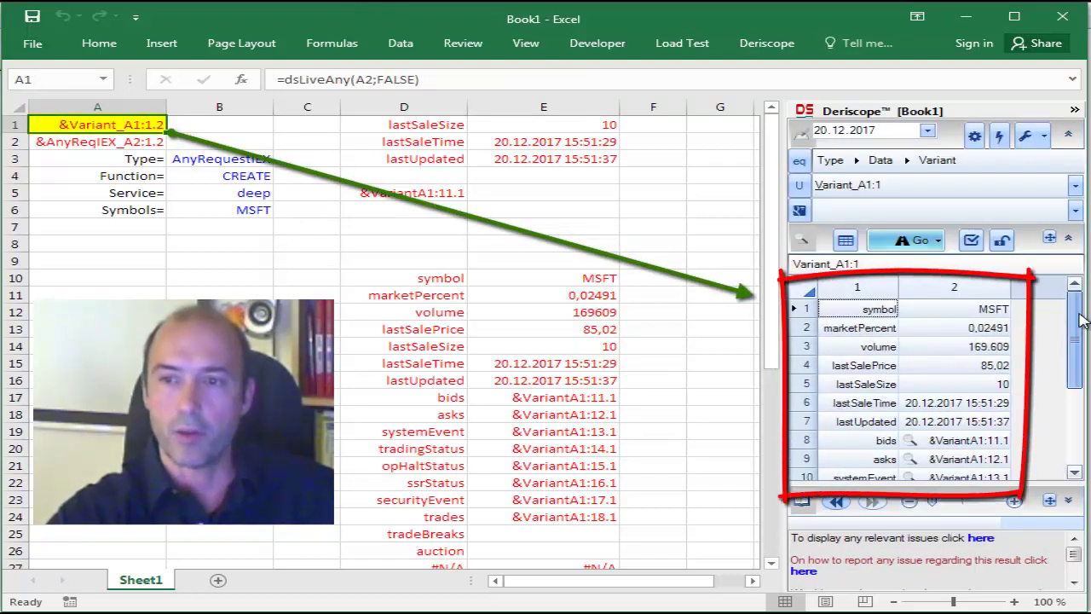
{"action": "scroll", "coordinate": [1076, 335], "scroll_direction": "down", "scroll_amount": 1}
{"action": "scroll", "coordinate": [1076, 336], "scroll_direction": "down", "scroll_amount": 4}
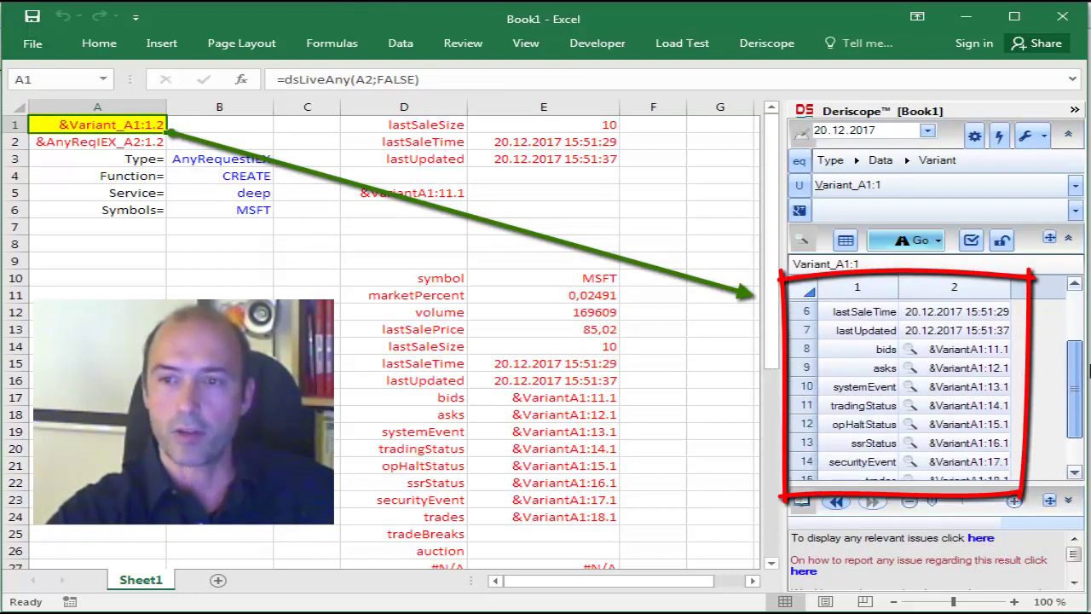
{"action": "left_click", "coordinate": [911, 361]}
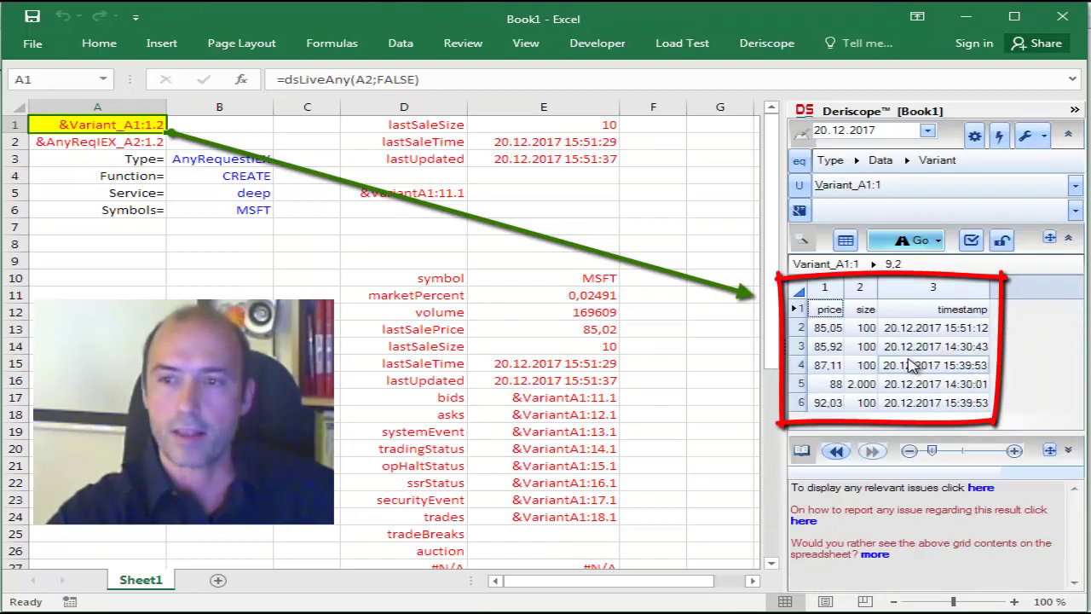
Step: Change the request's Service in B5 to news
{"action": "left_click", "coordinate": [212, 197]}
{"action": "left_click", "coordinate": [284, 195]}
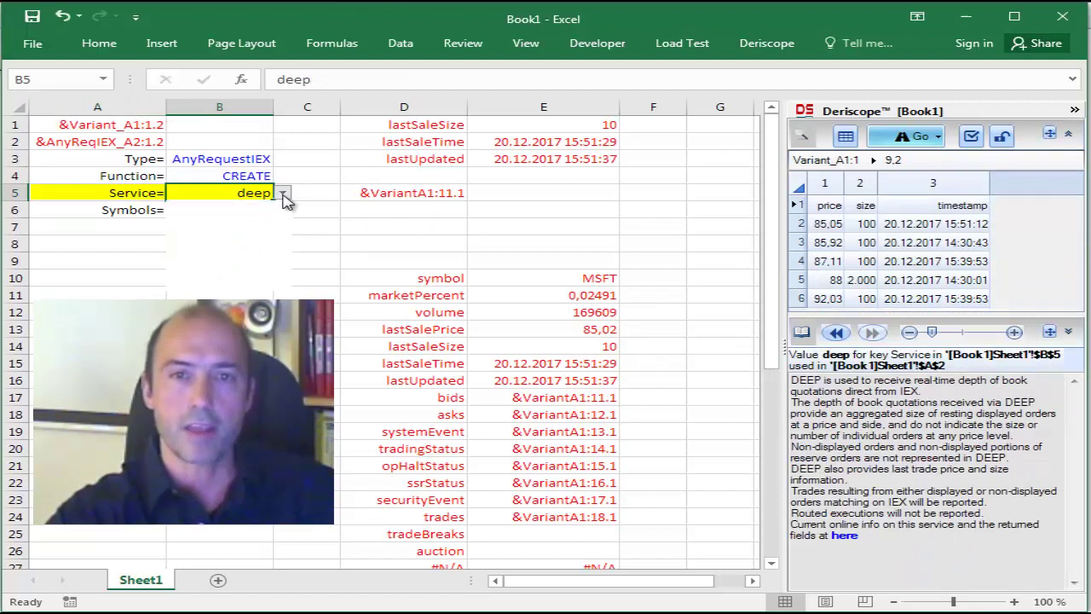
{"action": "left_click_drag", "start_coordinate": [286, 236], "coordinate": [287, 253]}
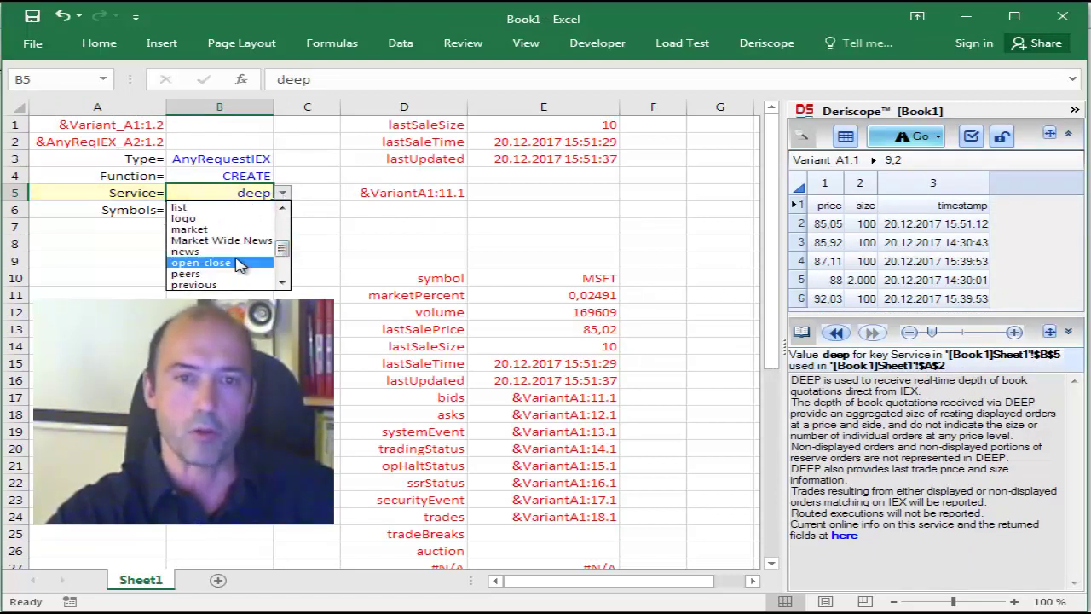
{"action": "left_click", "coordinate": [185, 251]}
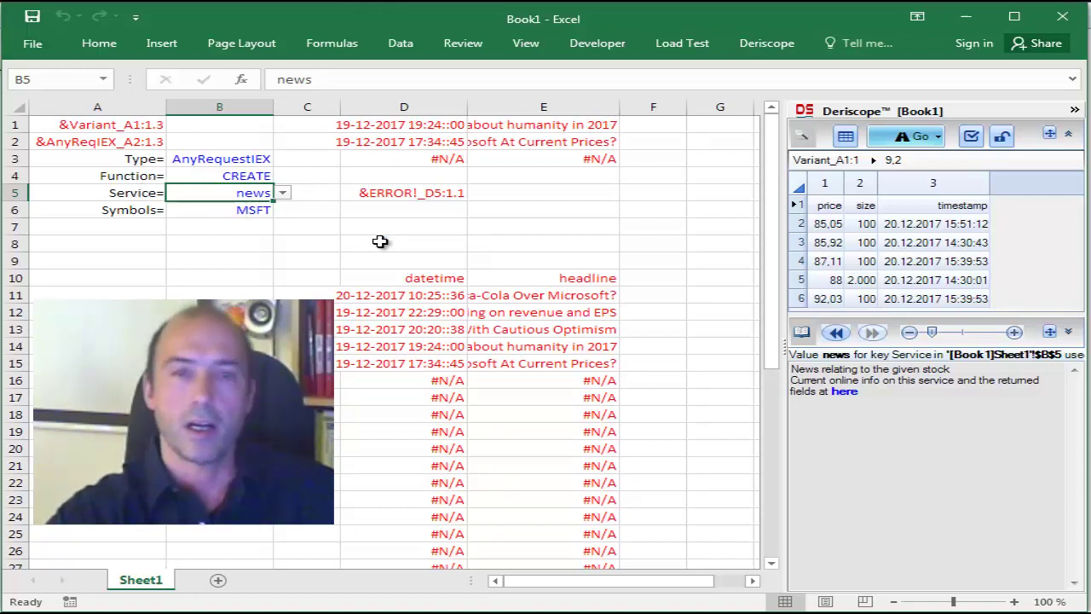
Step: Show the contents of the A1 news object and open the URL of its first news item
{"action": "left_click", "coordinate": [120, 127]}
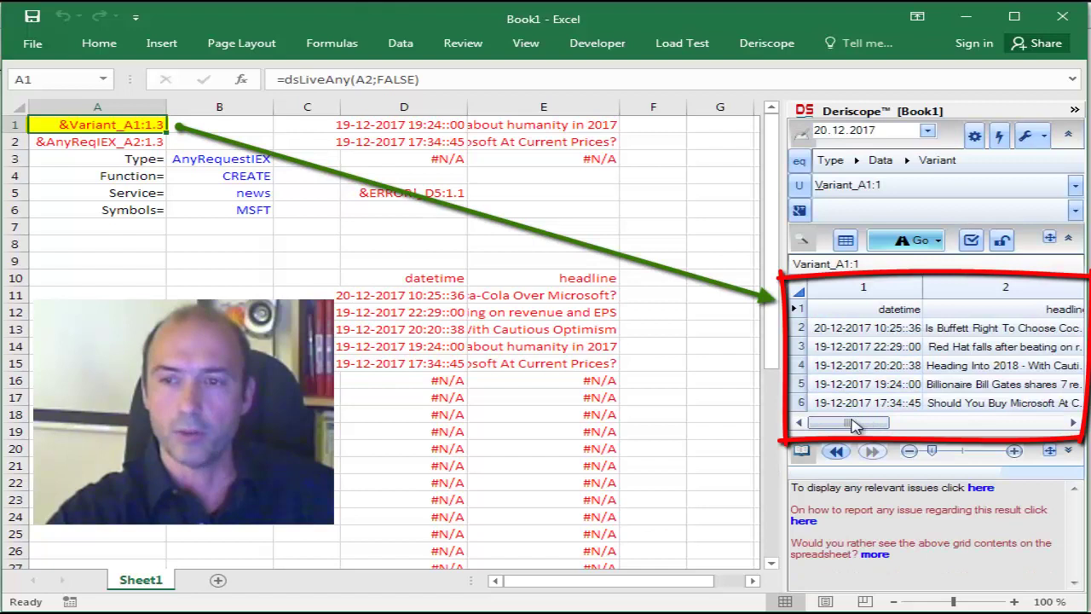
{"action": "left_click_drag", "start_coordinate": [851, 426], "coordinate": [931, 456]}
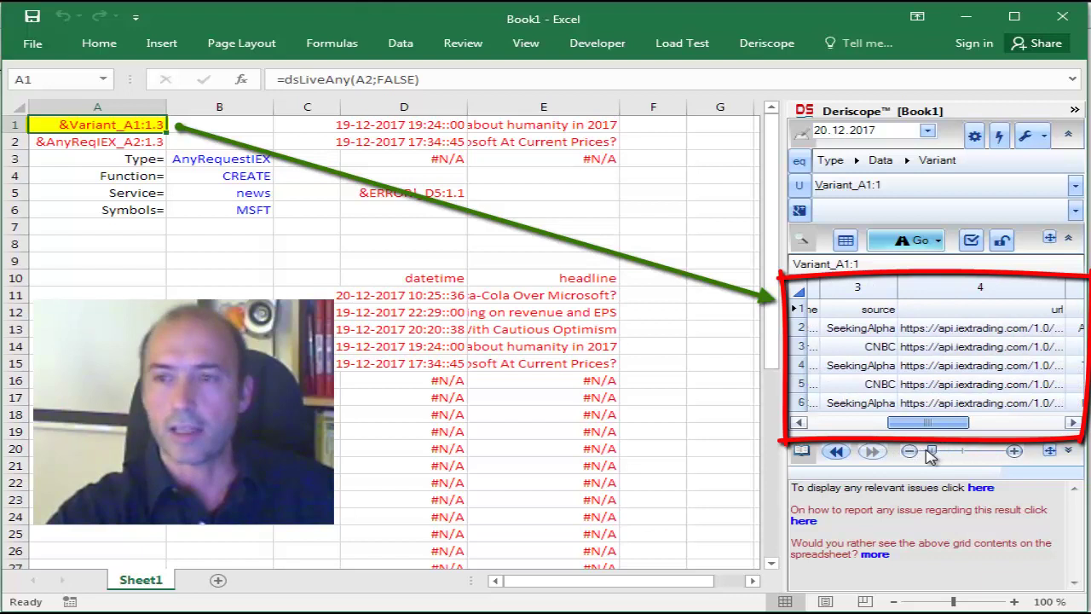
{"action": "left_click", "coordinate": [989, 336]}
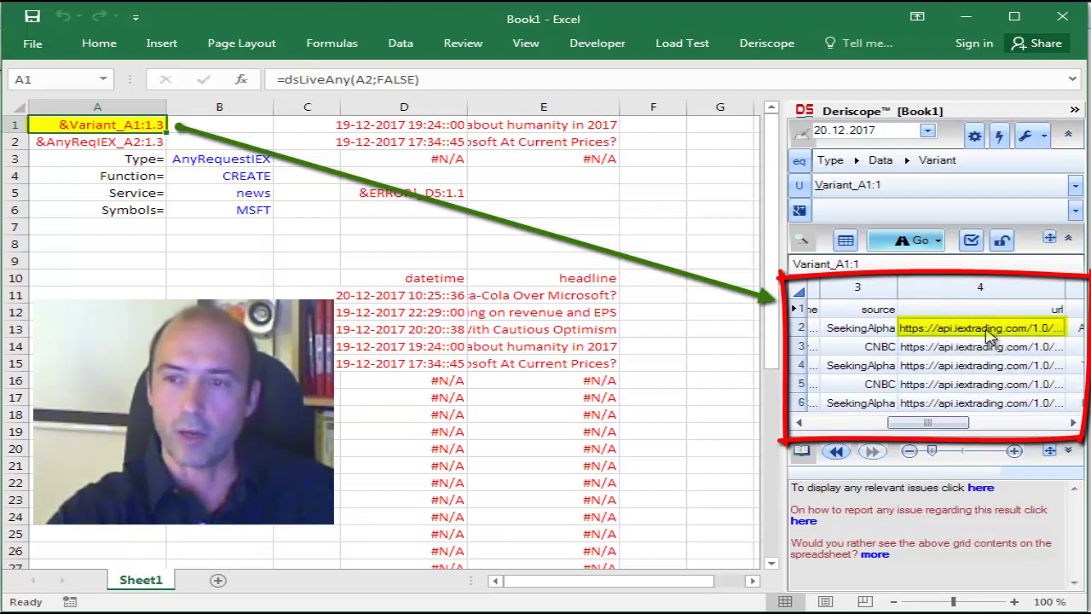
{"action": "double_click", "coordinate": [989, 333]}
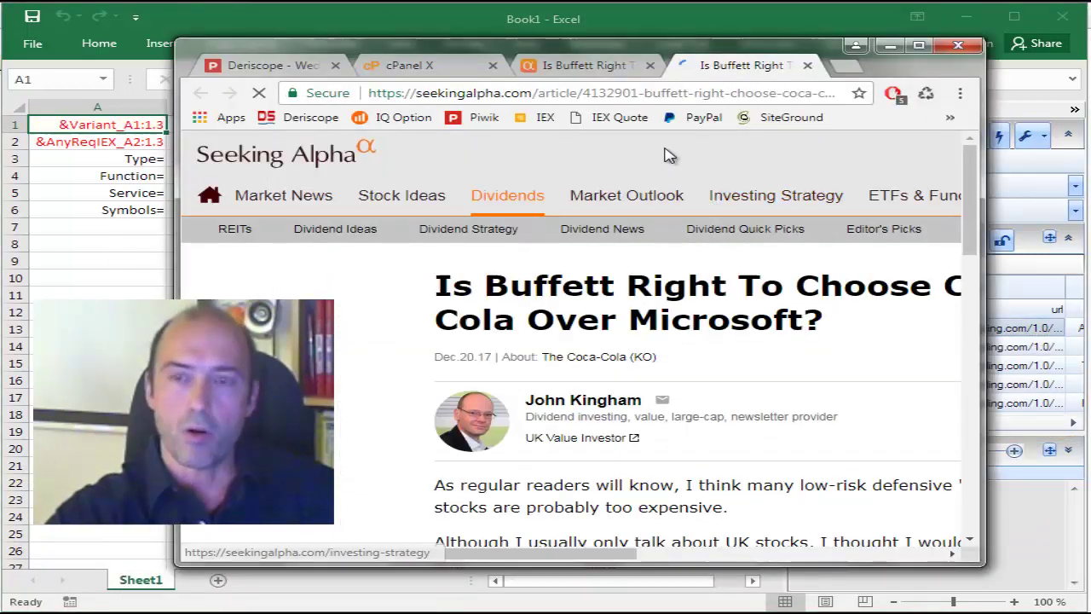
Step: Look across the opened Seeking Alpha article page and return to the Excel workbook
{"action": "scroll", "coordinate": [669, 155], "scroll_direction": "right", "scroll_amount": 5}
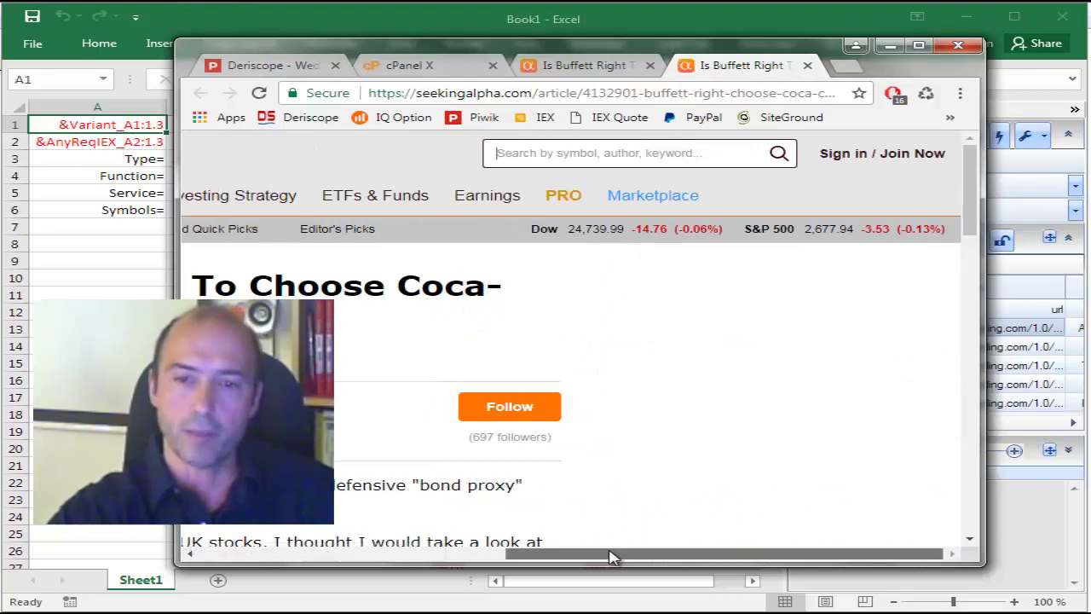
{"action": "left_click_drag", "start_coordinate": [609, 556], "coordinate": [273, 553]}
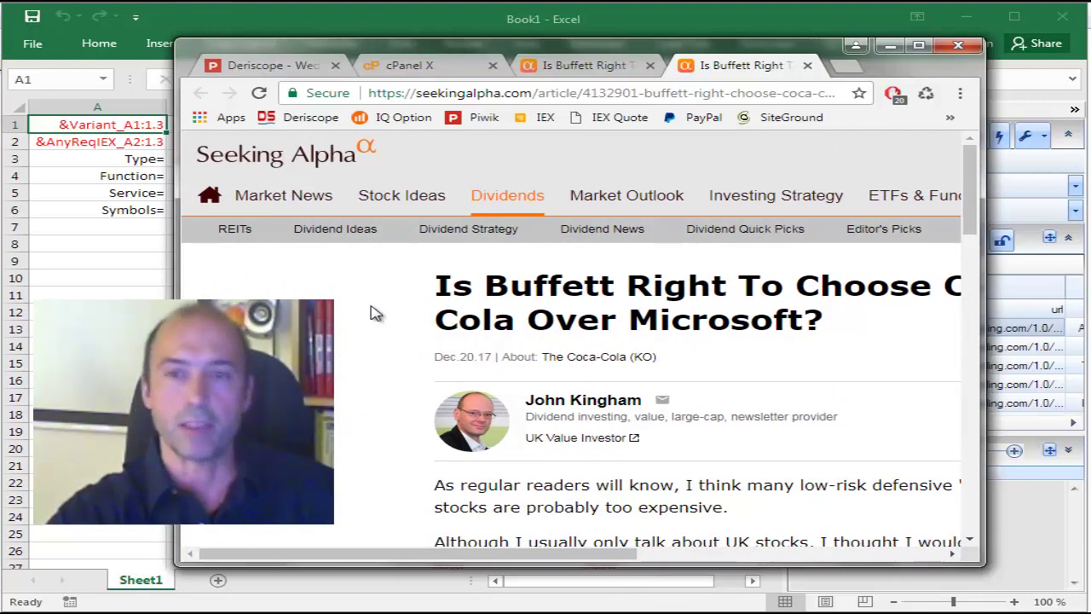
{"action": "left_click", "coordinate": [889, 45]}
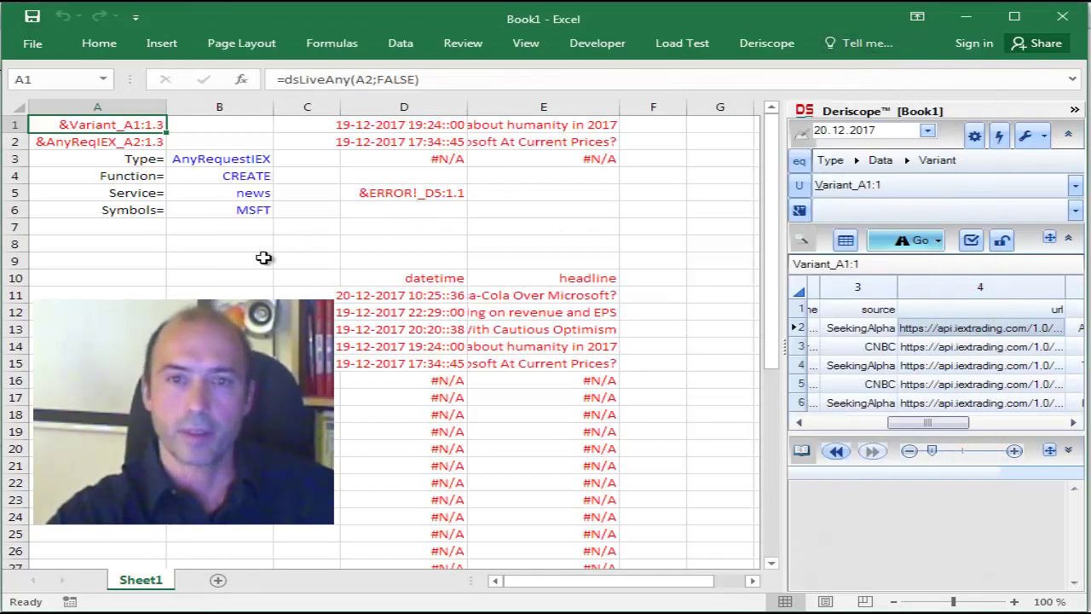
Step: Change the request's Service in B5 to chart
{"action": "left_click", "coordinate": [135, 261]}
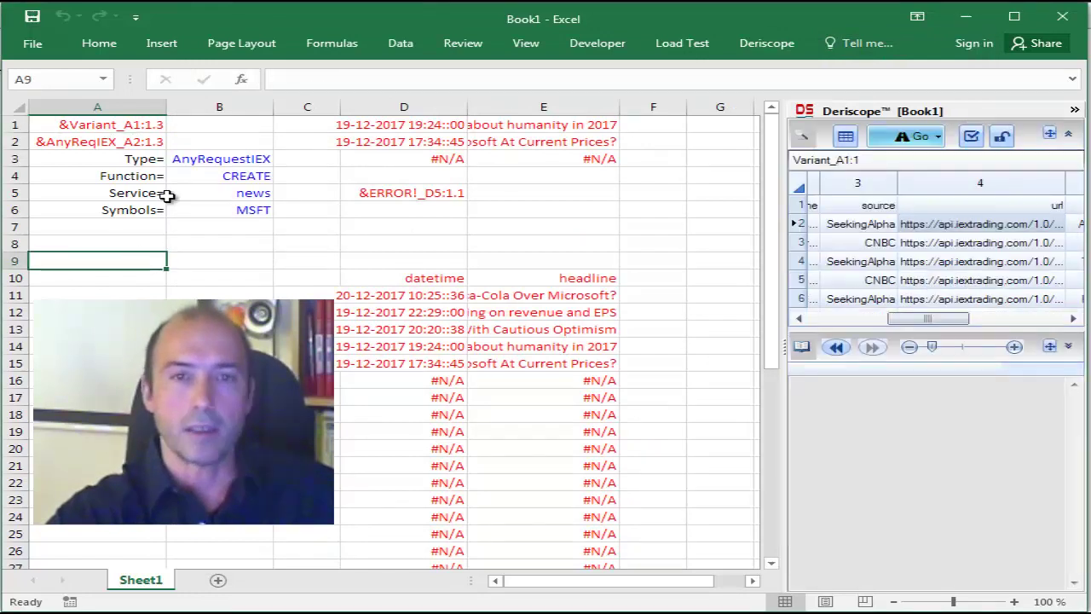
{"action": "left_click", "coordinate": [243, 192]}
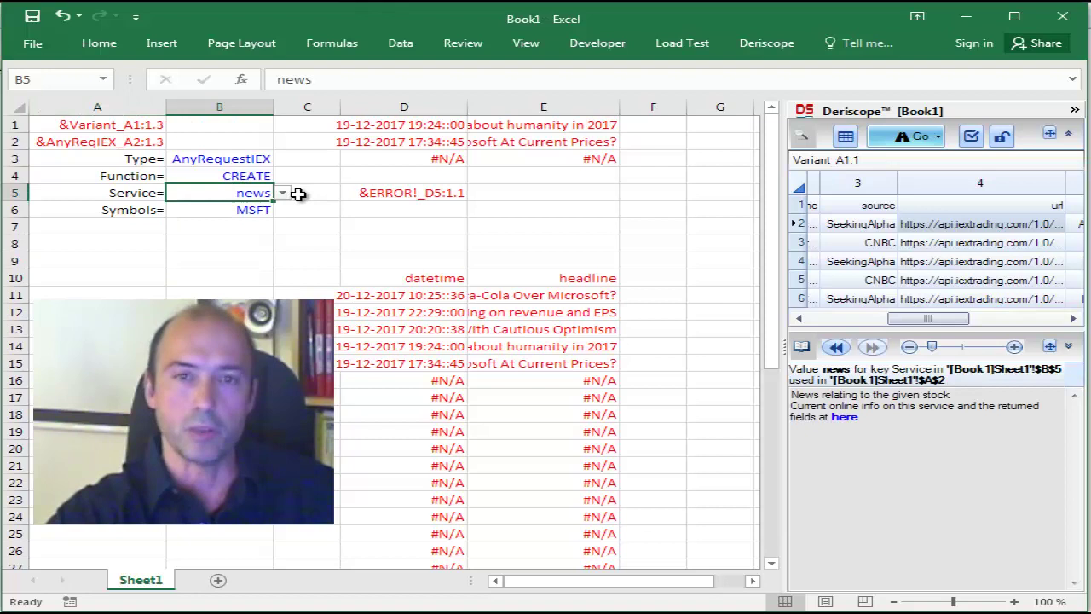
{"action": "left_click", "coordinate": [284, 194]}
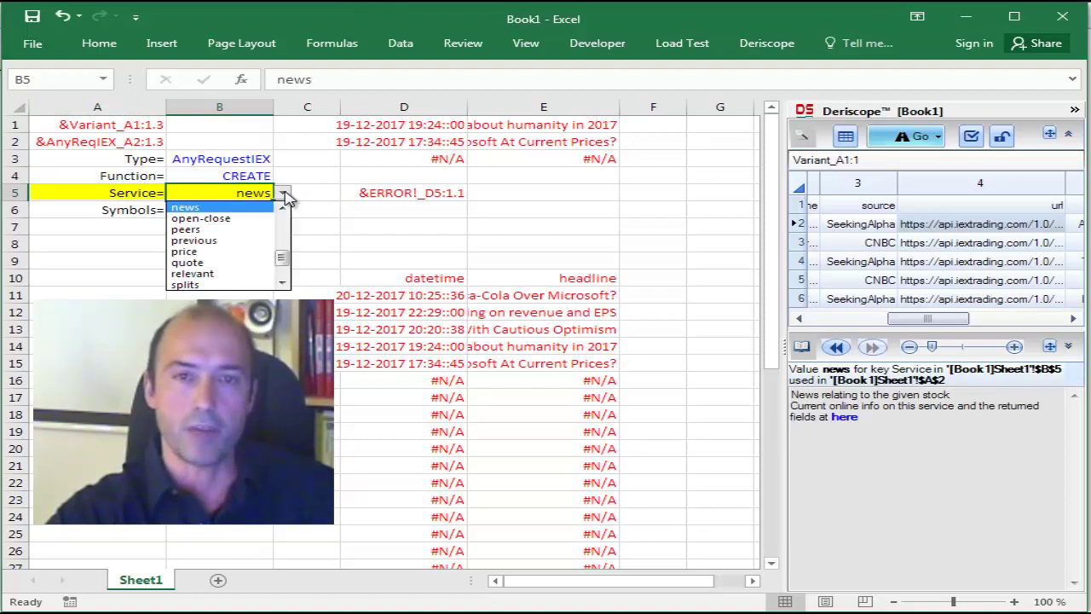
{"action": "left_click", "coordinate": [286, 221]}
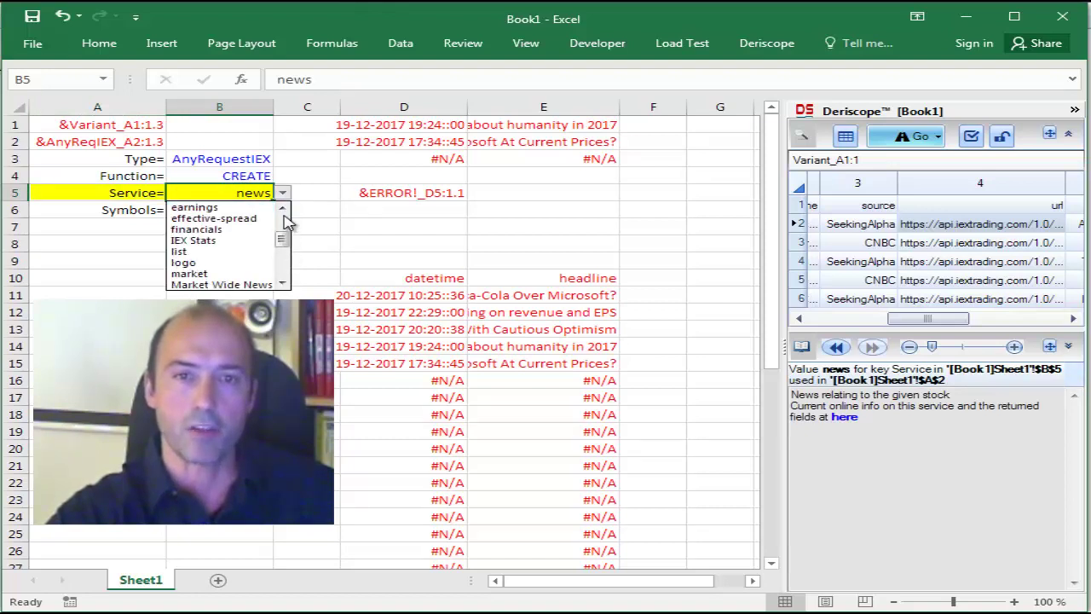
{"action": "left_click", "coordinate": [286, 220]}
{"action": "left_click", "coordinate": [219, 229]}
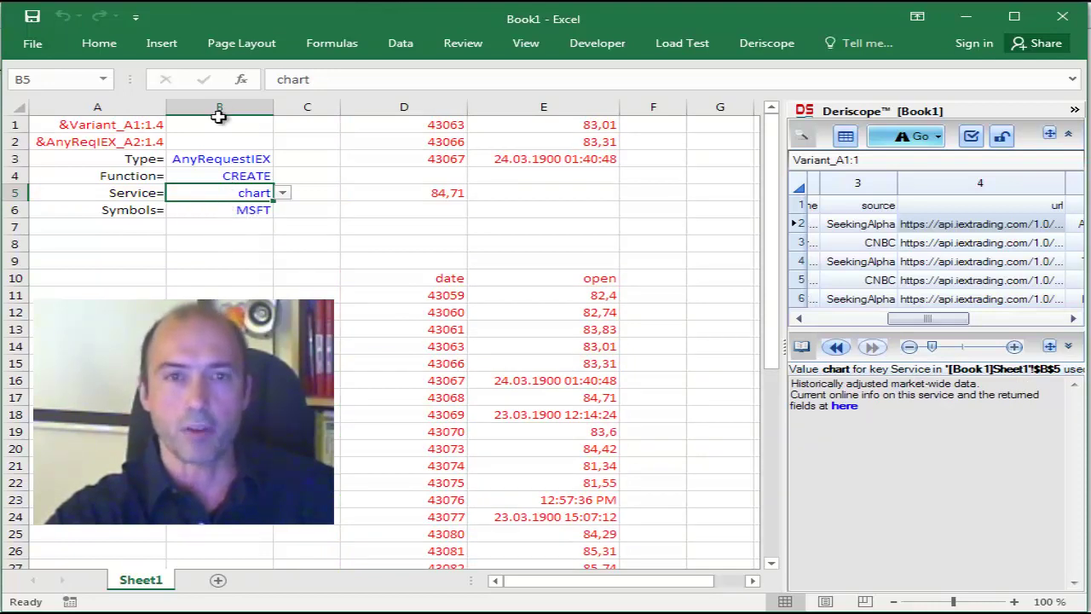
Step: Examine the daily historical price rows inside the A1 object from the first date to the last
{"action": "left_click", "coordinate": [143, 126]}
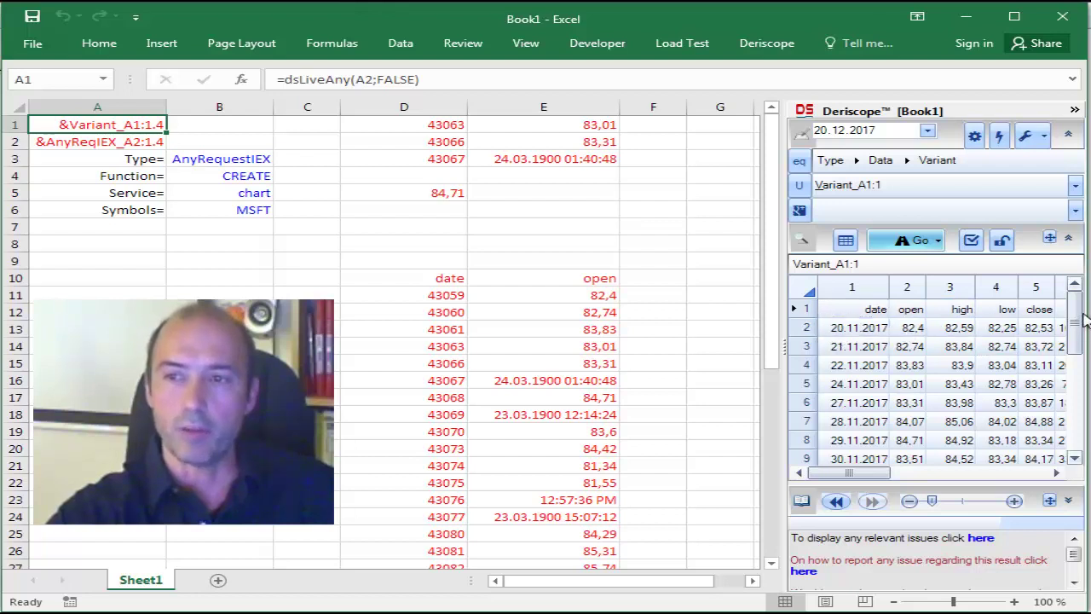
{"action": "scroll", "coordinate": [1085, 341], "scroll_direction": "down", "scroll_amount": 1}
{"action": "left_click_drag", "start_coordinate": [1085, 341], "coordinate": [1084, 417]}
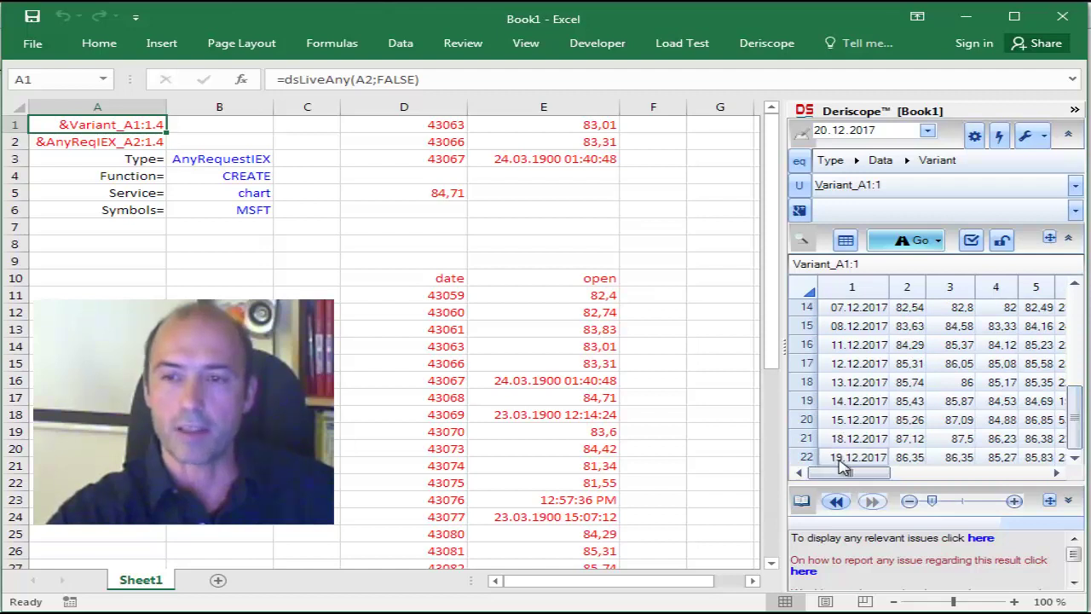
{"action": "mouse_move", "coordinate": [851, 468]}
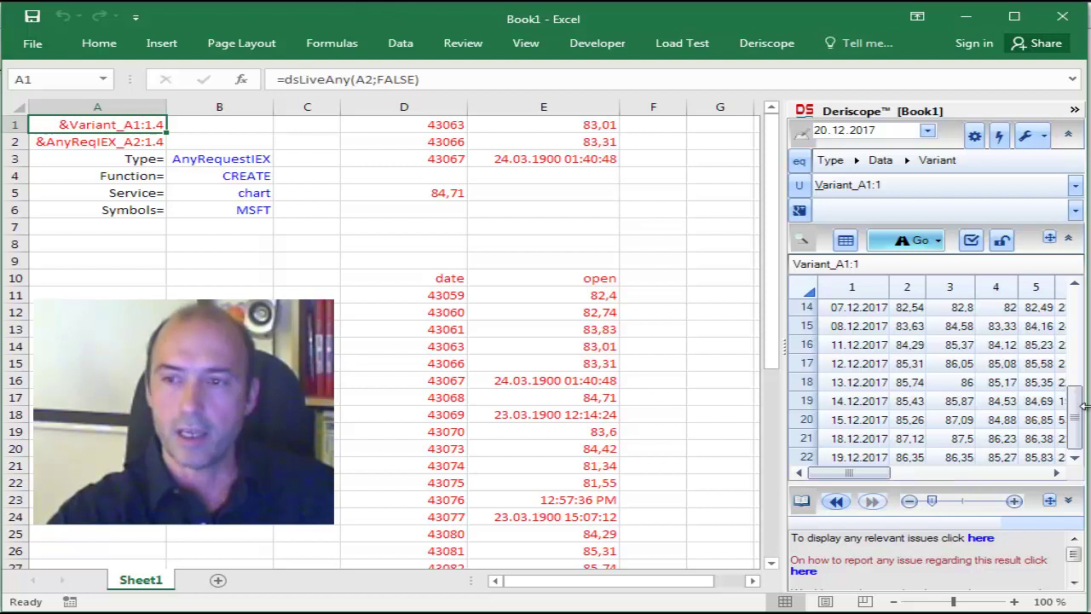
{"action": "left_click_drag", "start_coordinate": [1082, 408], "coordinate": [1075, 302]}
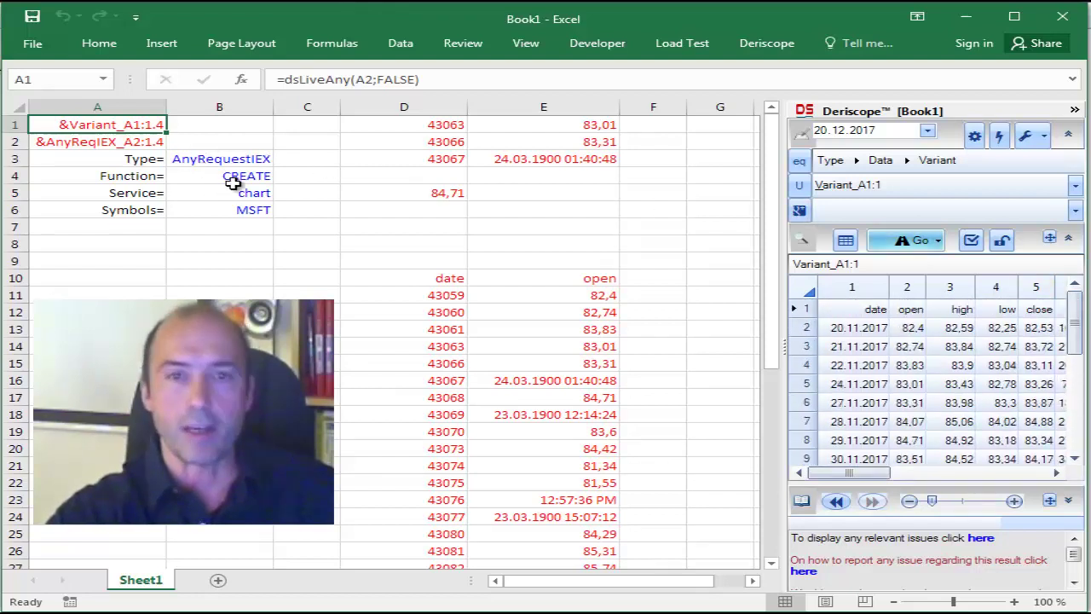
Step: Inspect the Chart Range parameter of the request object in A2 and the empty cells A7 and B7 below its inputs
{"action": "left_click", "coordinate": [146, 141]}
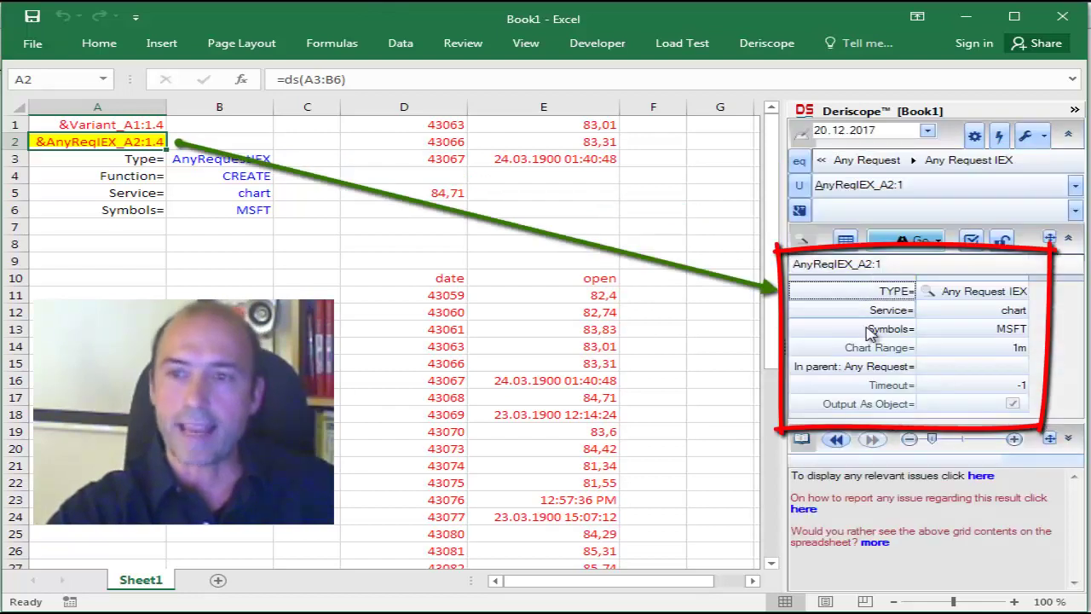
{"action": "left_click", "coordinate": [856, 349]}
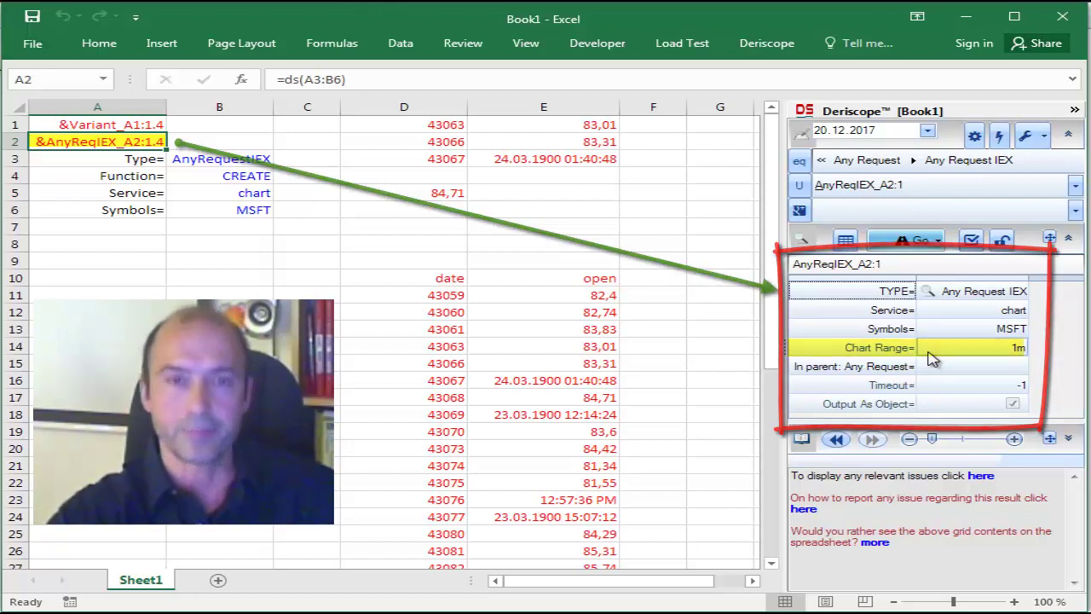
{"action": "left_click", "coordinate": [130, 229]}
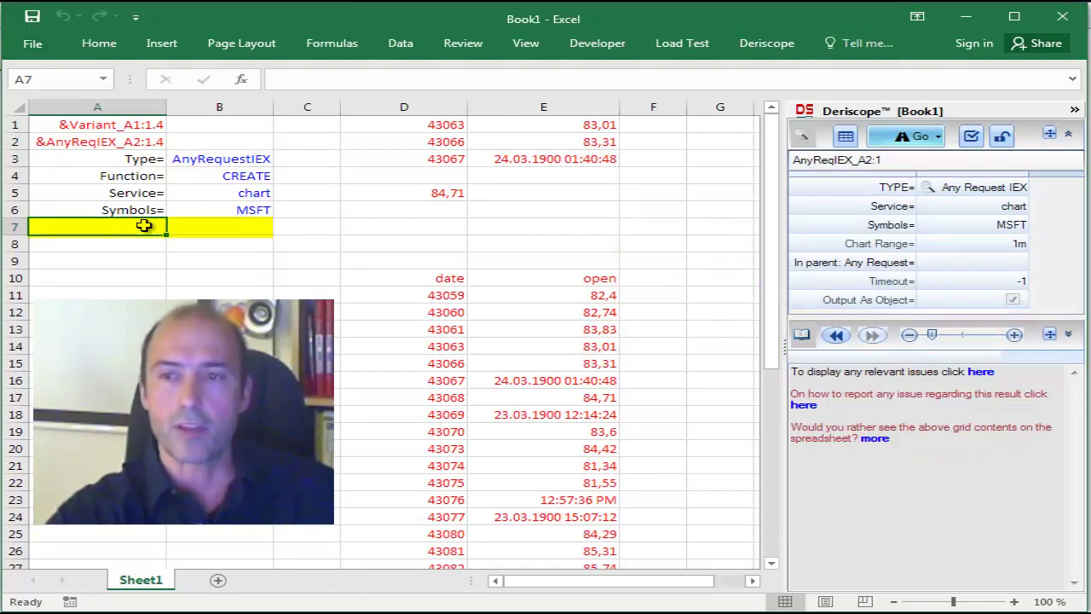
{"action": "left_click", "coordinate": [218, 226]}
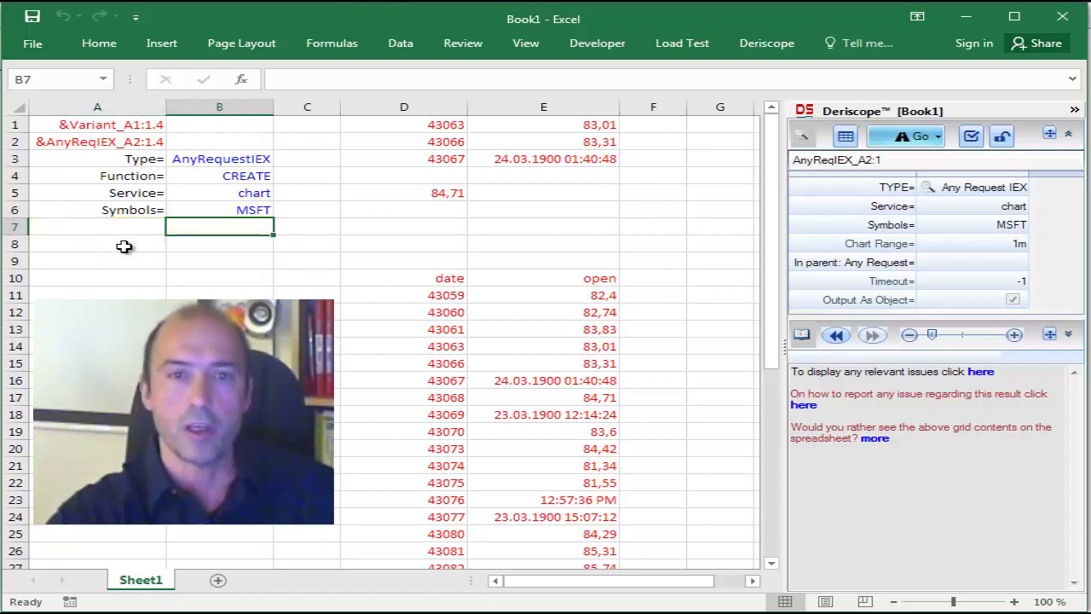
Step: Prepare a new Any Request IEX Create function for cell A8 with its Service set to chart
{"action": "left_click", "coordinate": [113, 243]}
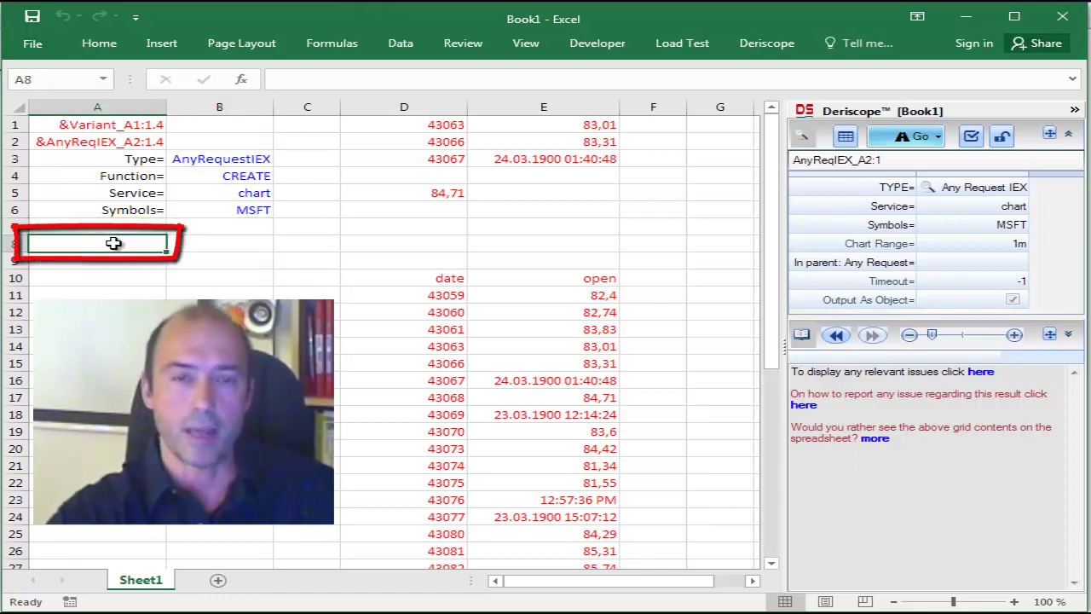
{"action": "mouse_move", "coordinate": [938, 179]}
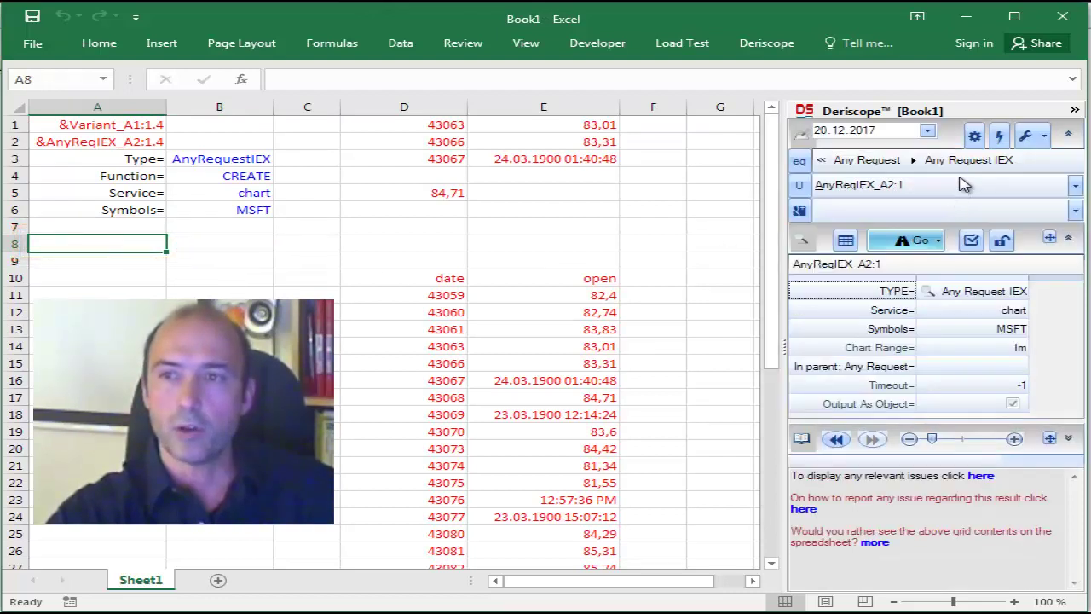
{"action": "left_click", "coordinate": [887, 162]}
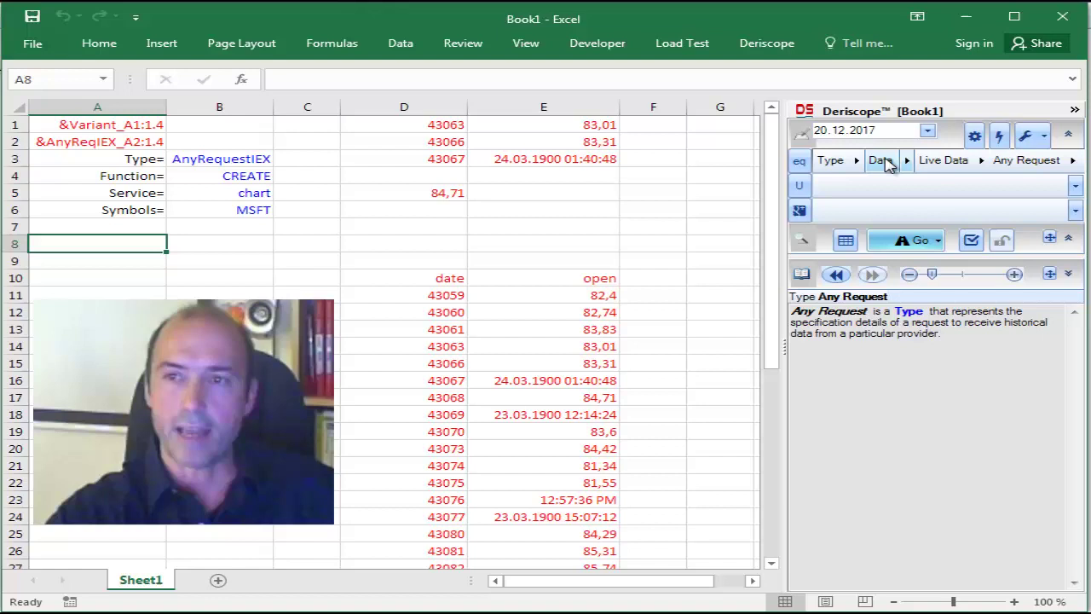
{"action": "left_click", "coordinate": [1075, 162]}
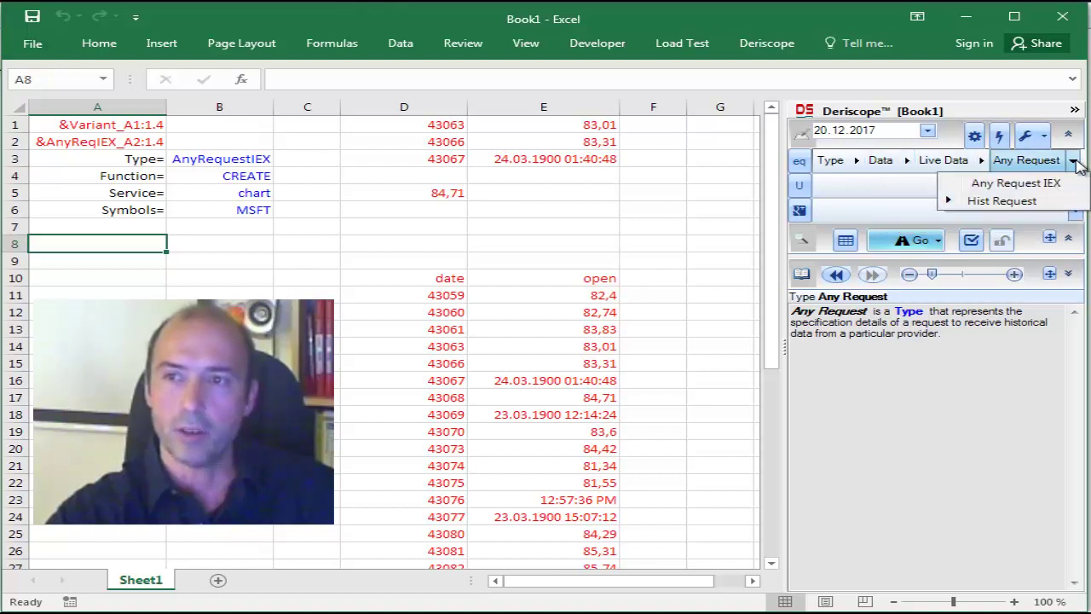
{"action": "left_click", "coordinate": [1027, 185]}
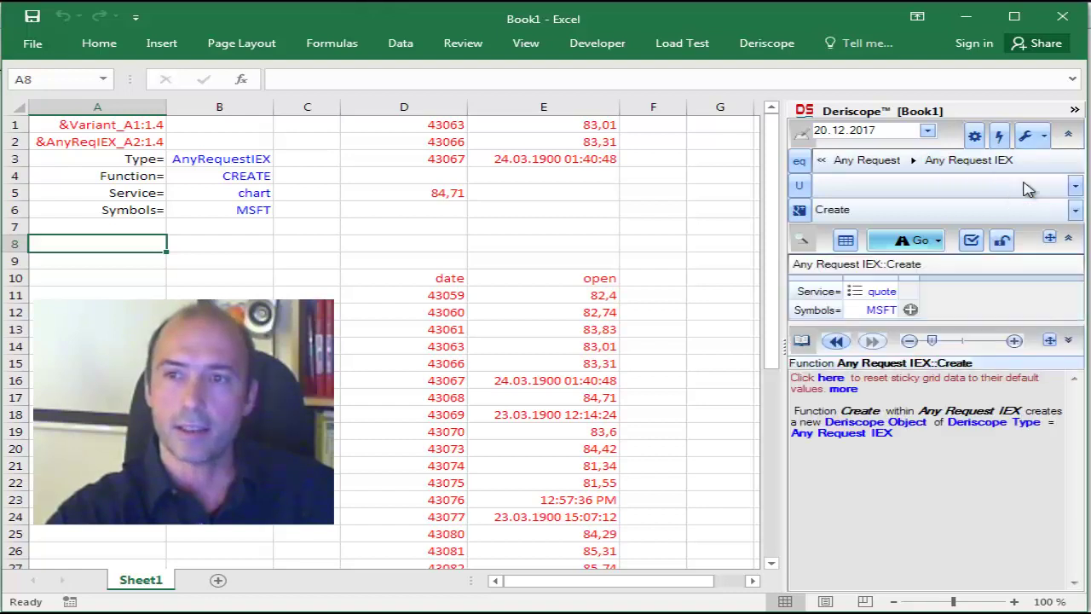
{"action": "left_click", "coordinate": [855, 292]}
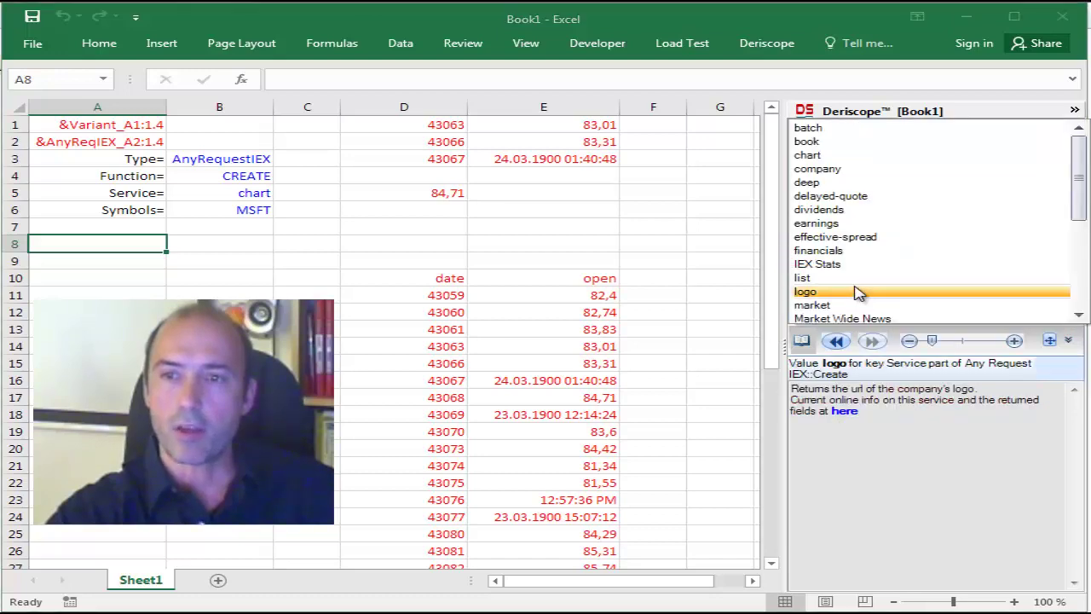
{"action": "left_click", "coordinate": [858, 161]}
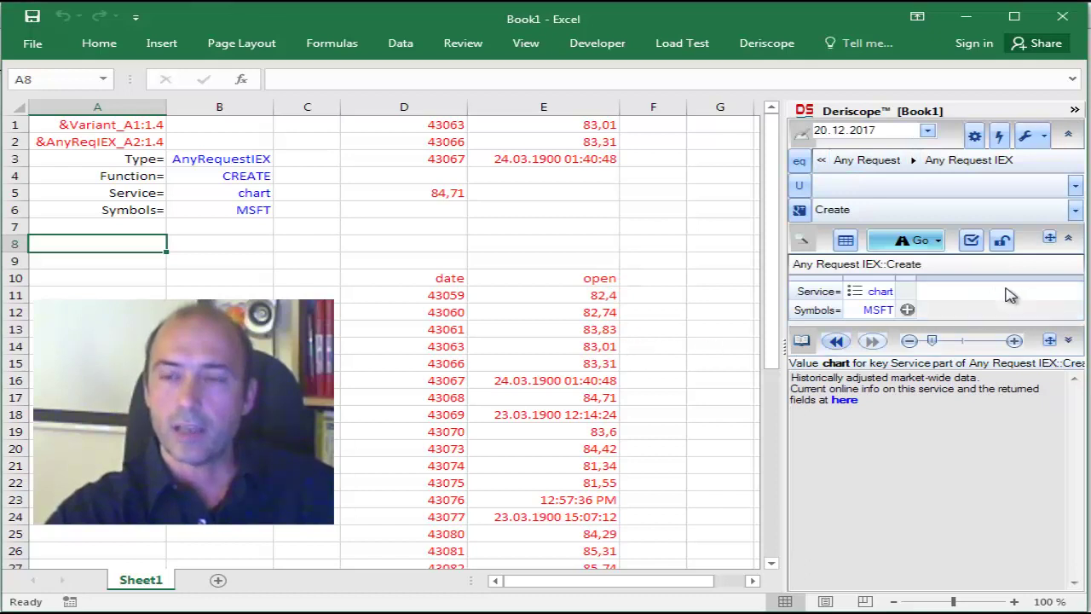
Step: Set the optional Chart Range parameter to 1y and paste the request function into the sheet at A8
{"action": "left_click", "coordinate": [974, 242]}
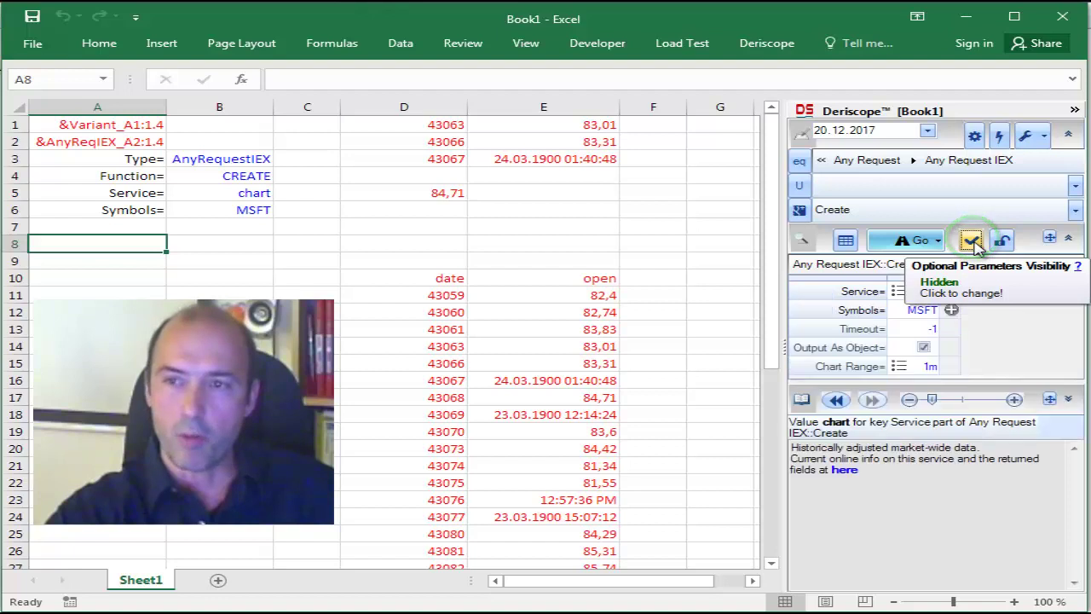
{"action": "left_click", "coordinate": [902, 367]}
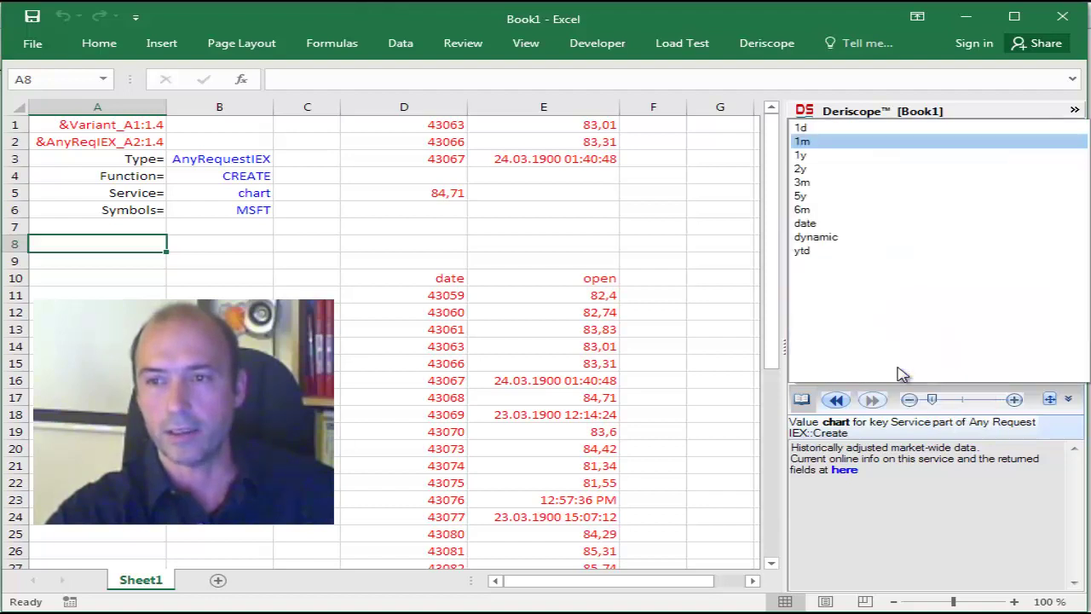
{"action": "left_click", "coordinate": [820, 157]}
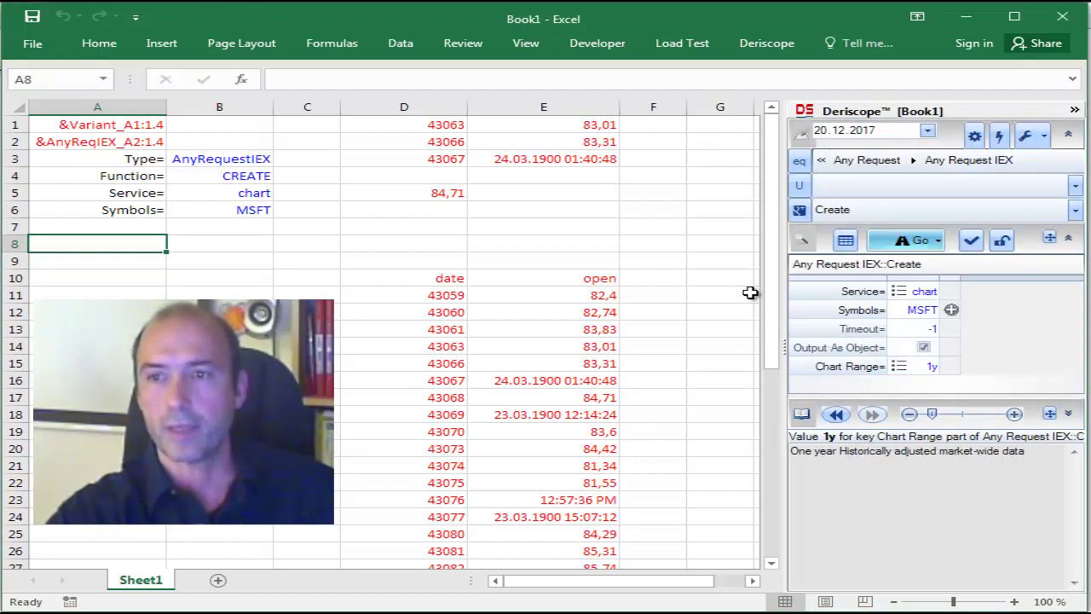
{"action": "left_click", "coordinate": [936, 242]}
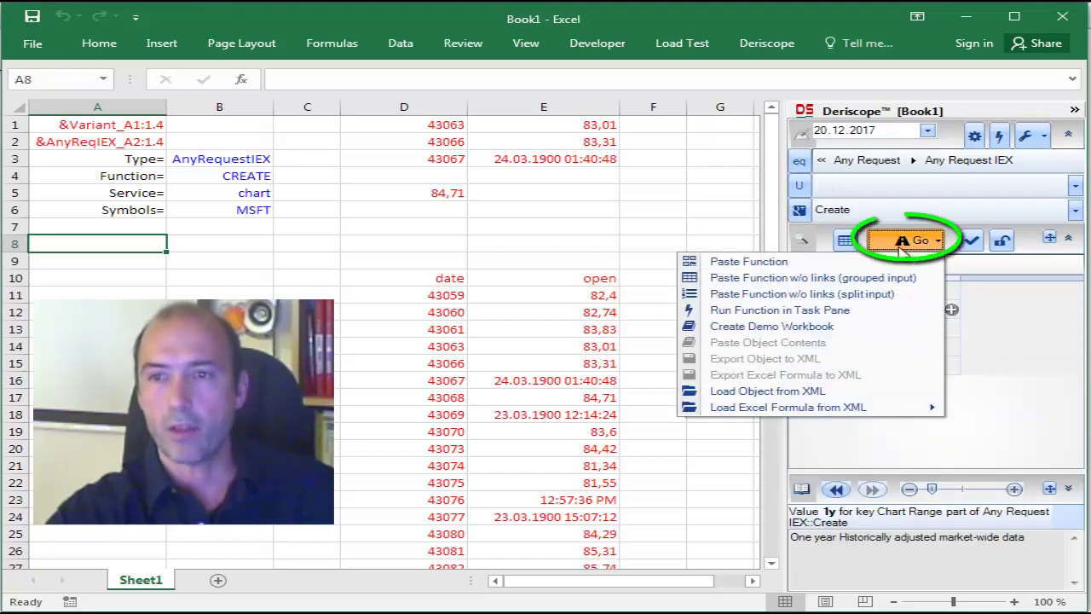
{"action": "left_click", "coordinate": [872, 263]}
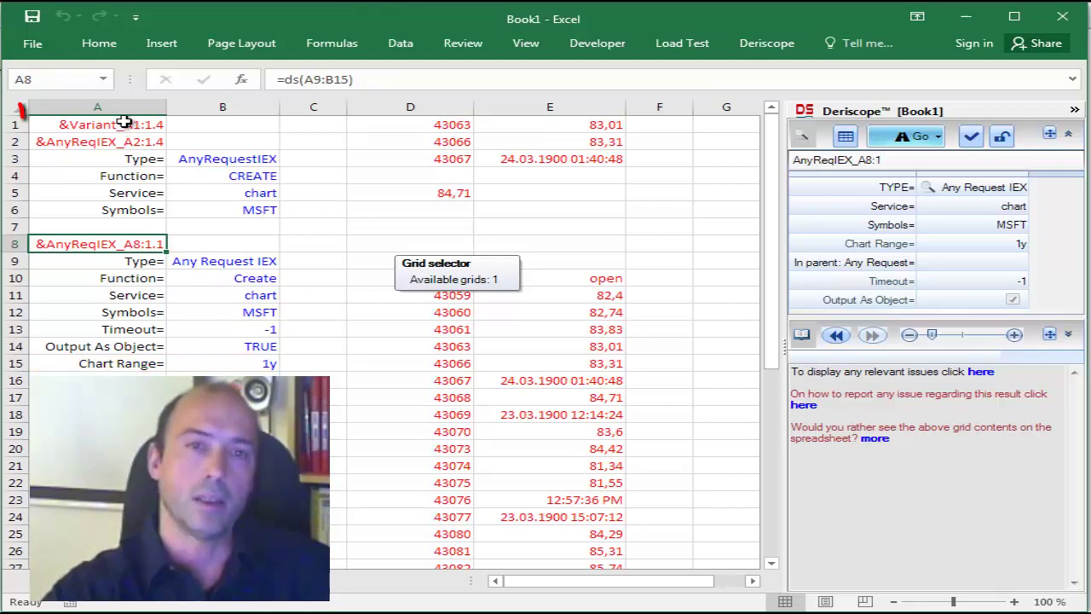
Step: Change the dsLiveAny formula in A1 to take the one-year request in A8 as its input instead of A2
{"action": "left_click", "coordinate": [124, 122]}
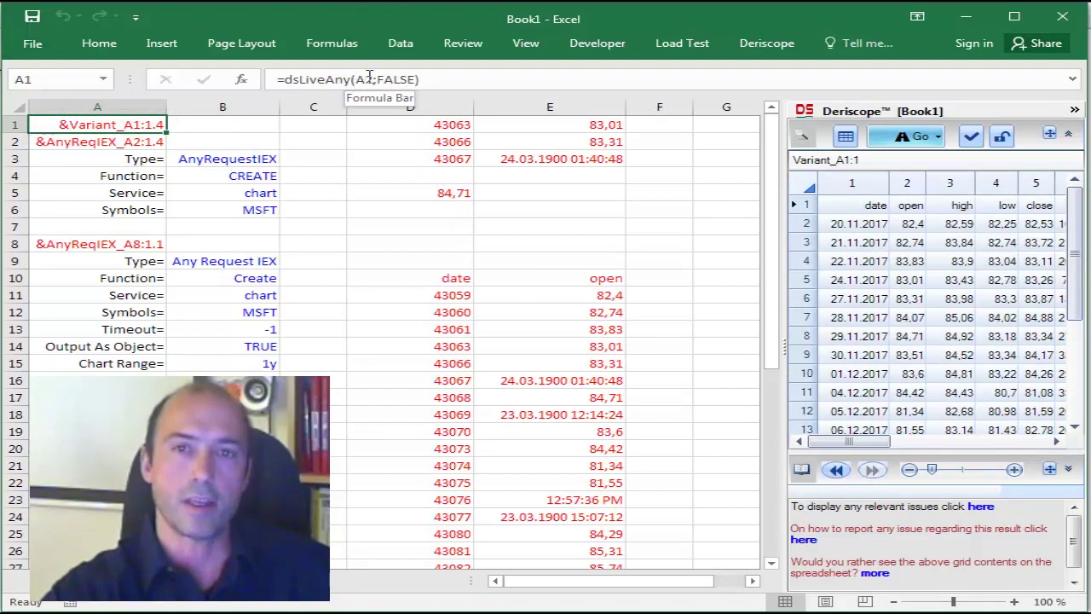
{"action": "double_click", "coordinate": [365, 79]}
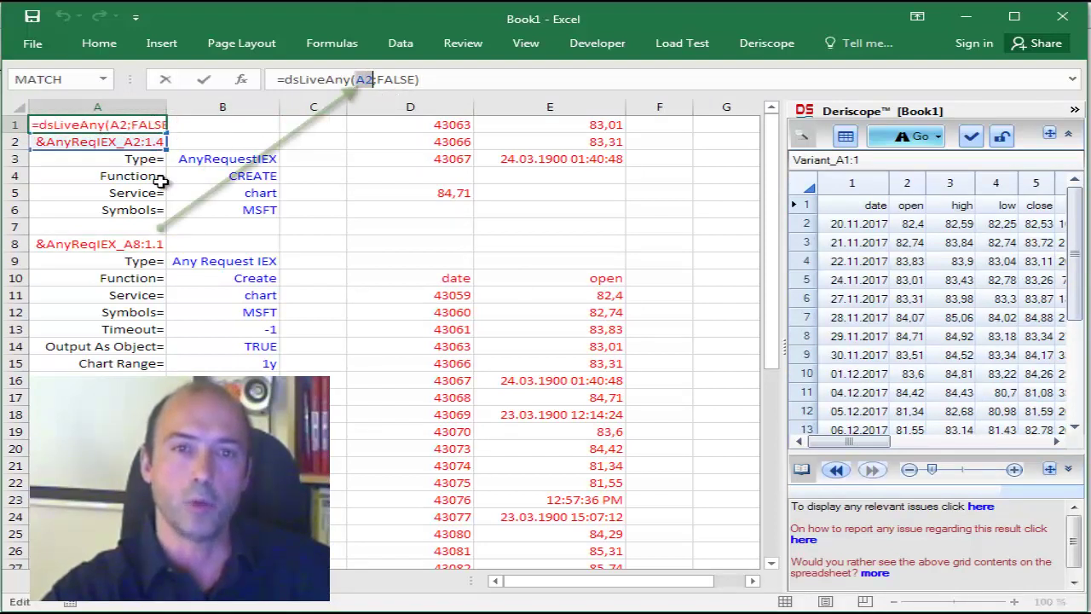
{"action": "left_click", "coordinate": [78, 244]}
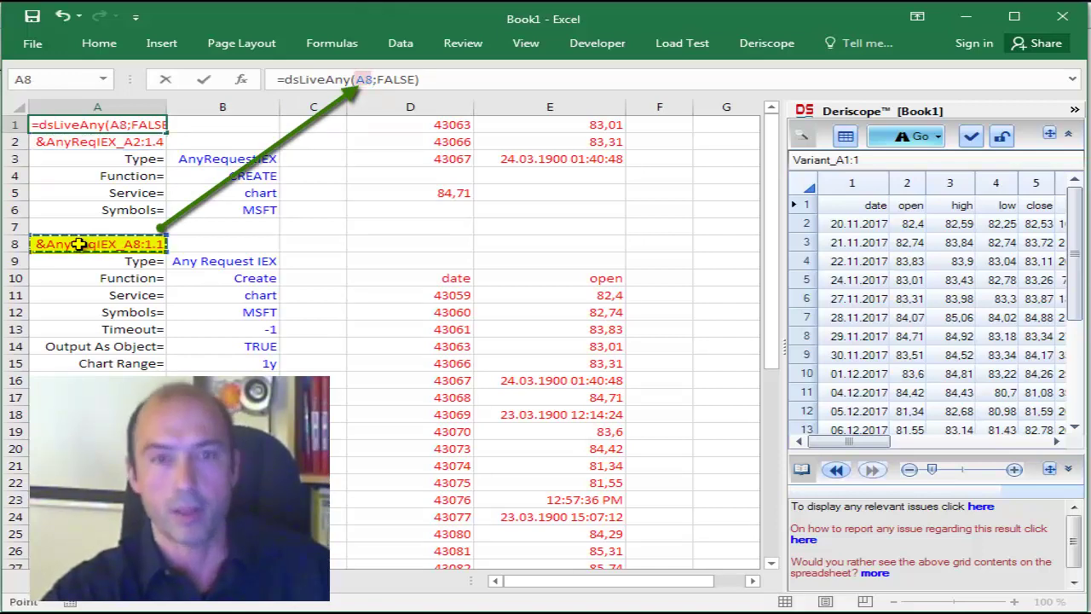
{"action": "key", "text": "Return"}
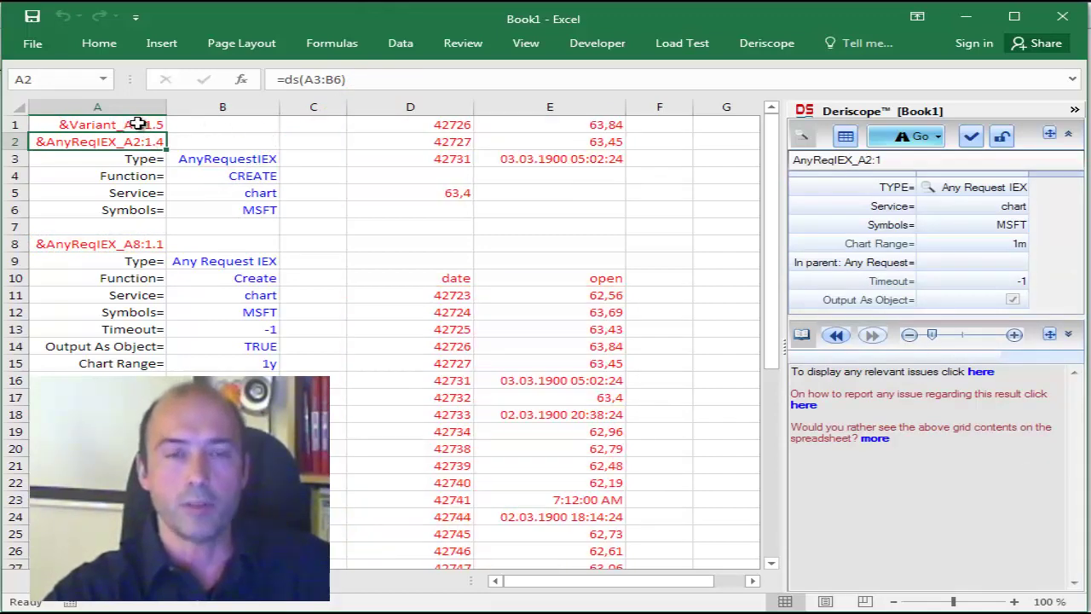
Step: Examine the refreshed price rows inside the A1 object from the first date to the last, and select the empty cell A18
{"action": "left_click", "coordinate": [137, 123]}
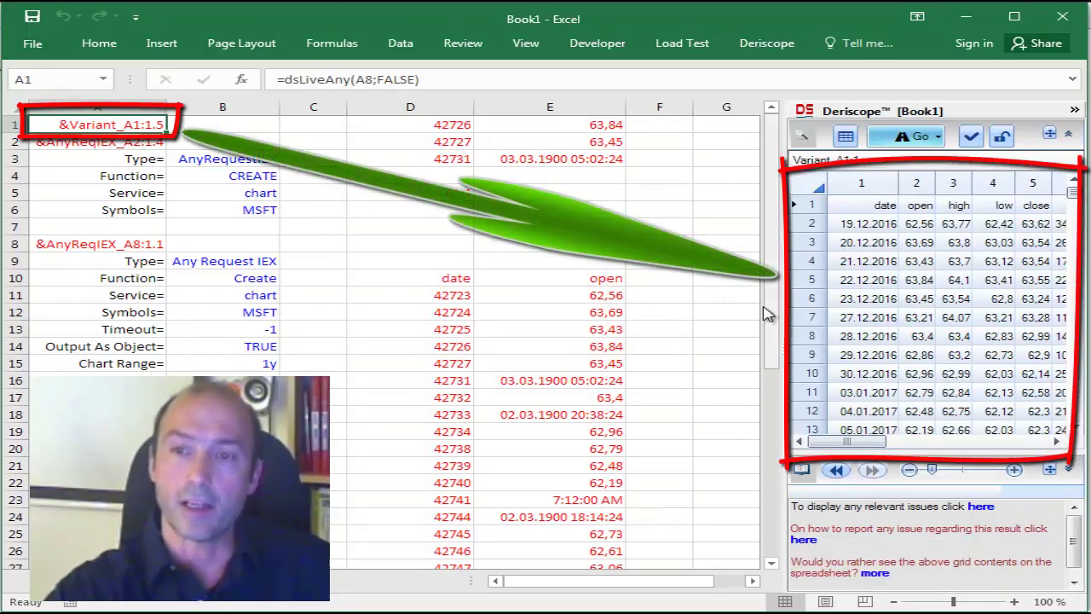
{"action": "mouse_move", "coordinate": [801, 311]}
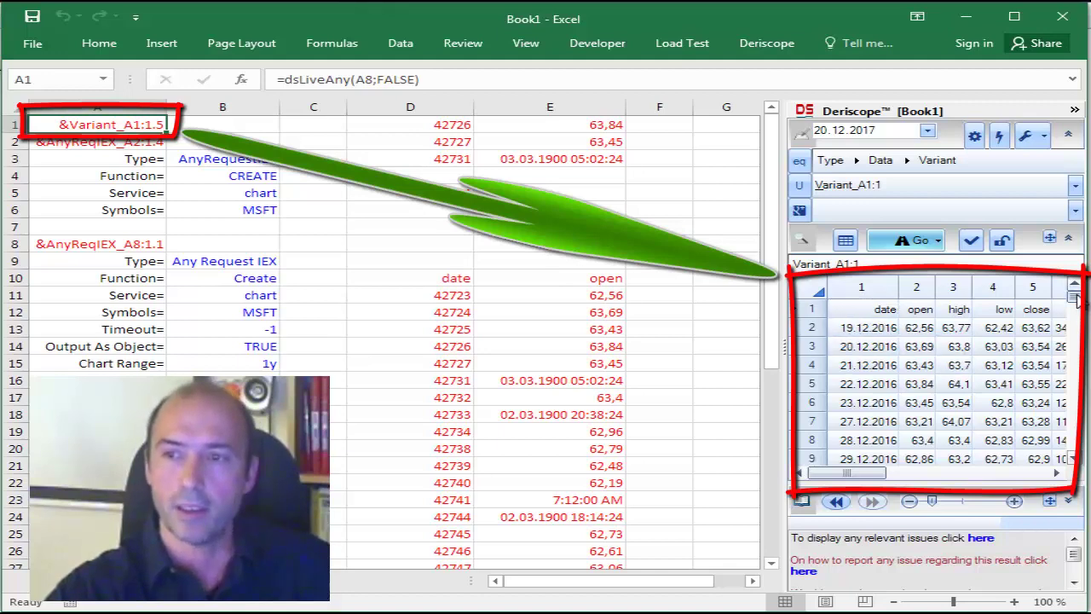
{"action": "left_click_drag", "start_coordinate": [1074, 297], "coordinate": [1081, 461]}
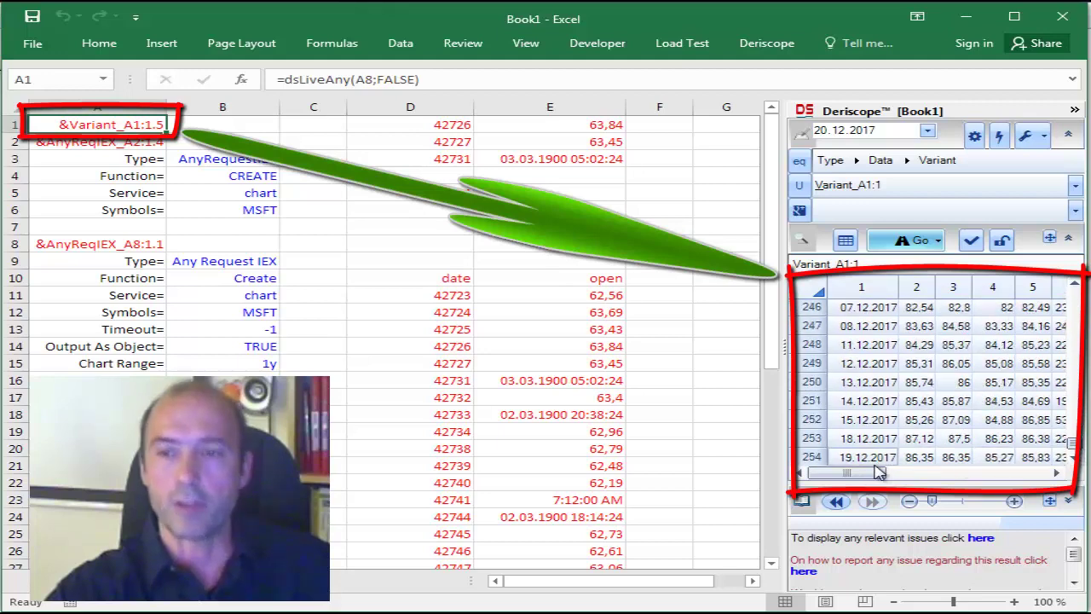
{"action": "left_click", "coordinate": [97, 414]}
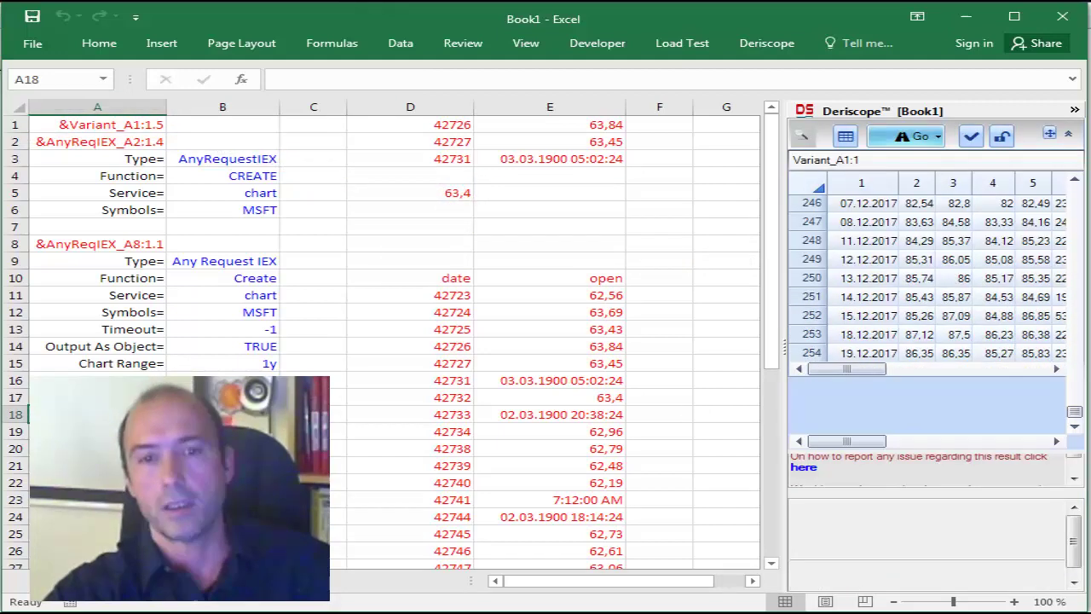